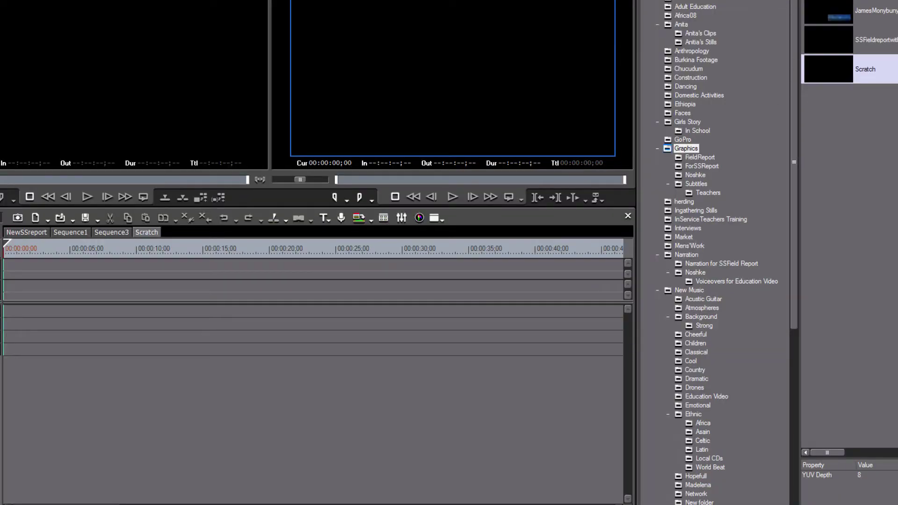
# - Import the clips IMG_8255, IMG_8271, IMG_8272, IMG_8283 and IMG_8297 from the South Sudan folder into the Graphics bin
pyautogui.click(712, 10)
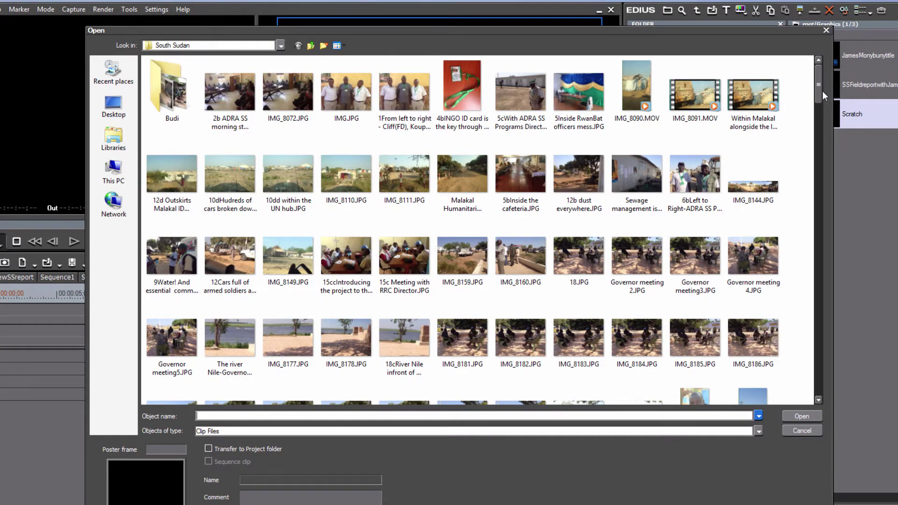
pyautogui.moveTo(820, 89); pyautogui.dragTo(625, 326)
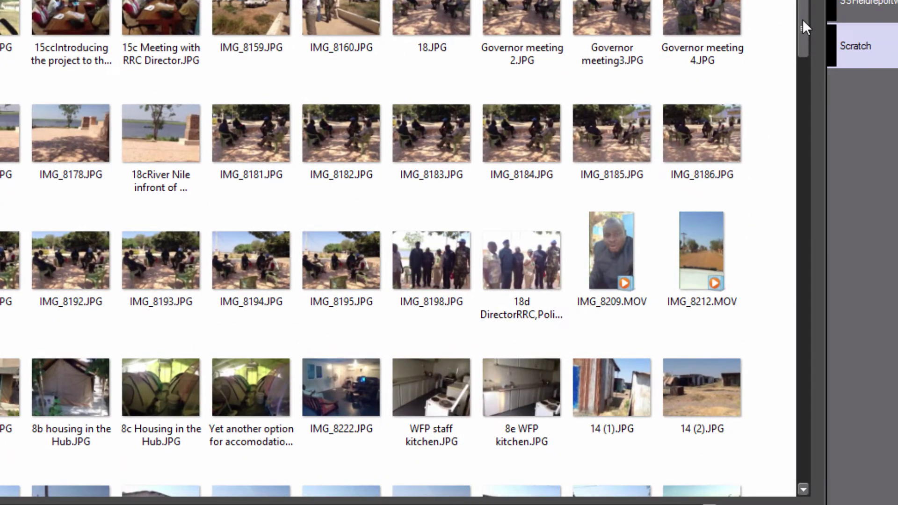
pyautogui.moveTo(804, 27)
pyautogui.mouseDown()
pyautogui.moveTo(804, 44)
pyautogui.moveTo(804, 27)
pyautogui.mouseUp()
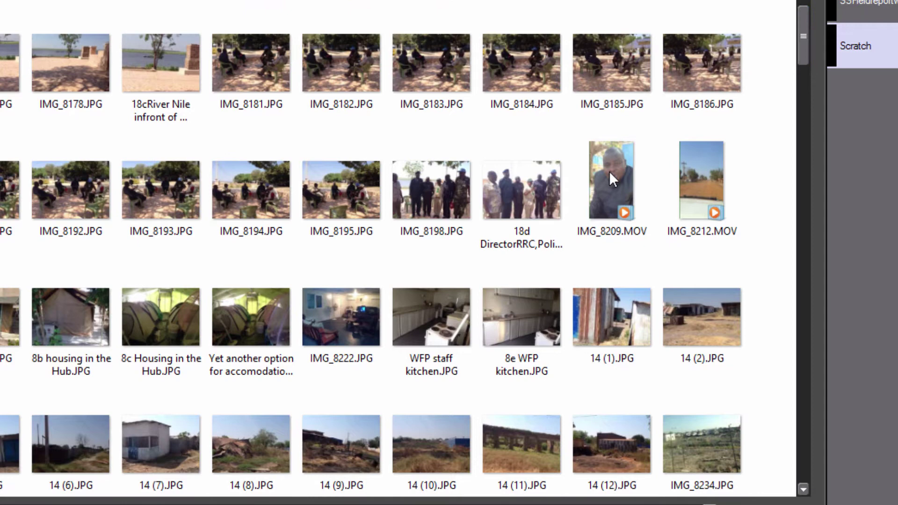
pyautogui.moveTo(610, 174)
pyautogui.moveTo(800, 42); pyautogui.dragTo(793, 96)
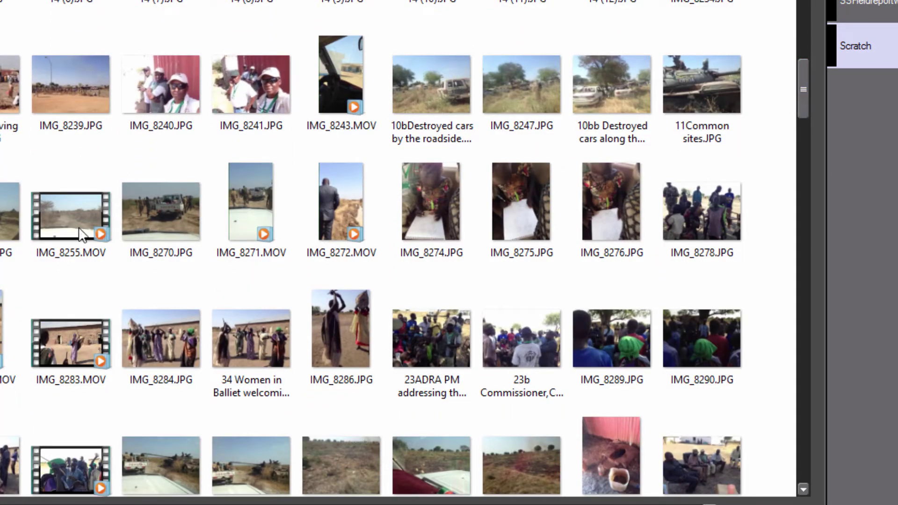
pyautogui.moveTo(77, 227)
pyautogui.moveTo(804, 97); pyautogui.dragTo(808, 49)
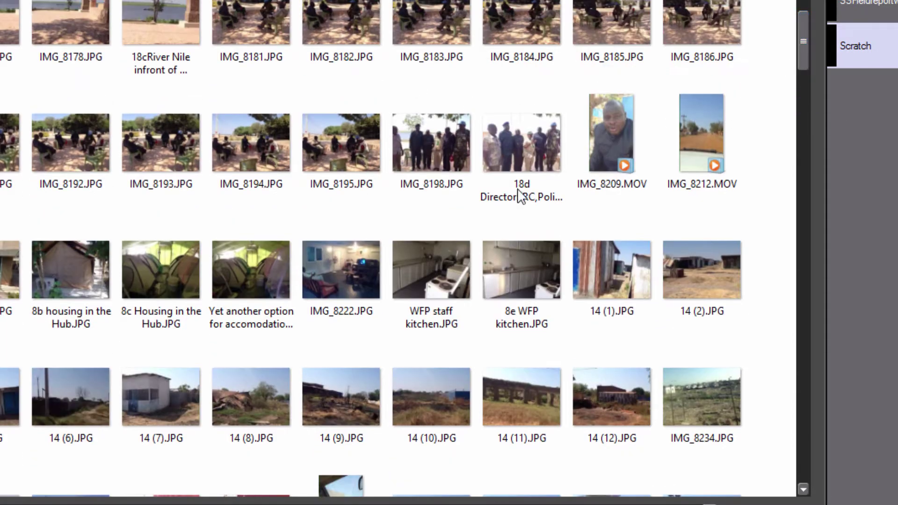
pyautogui.click(607, 131)
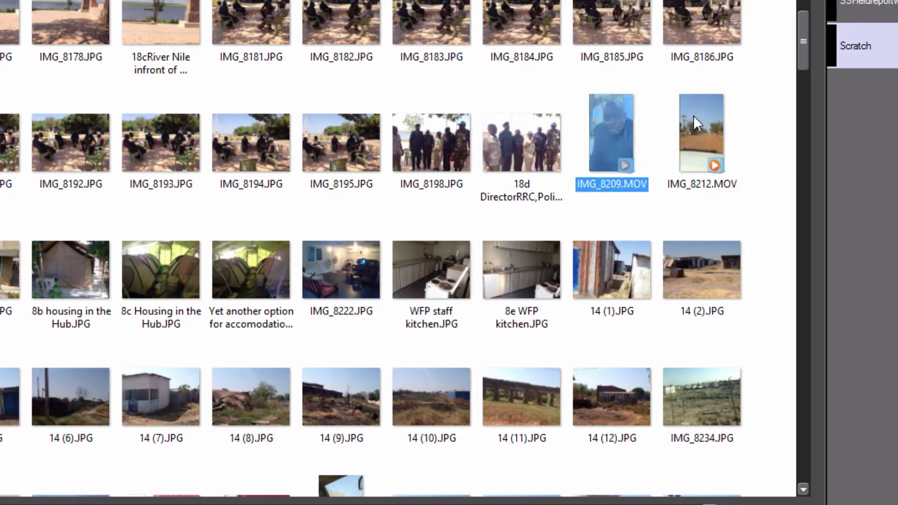
pyautogui.keyDown('ctrl'); pyautogui.click(702, 116); pyautogui.keyUp('ctrl')
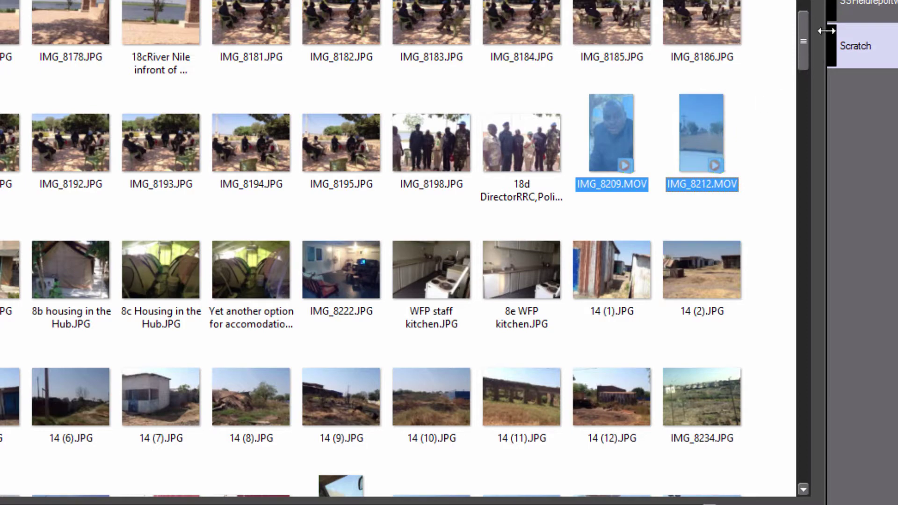
pyautogui.moveTo(806, 38); pyautogui.dragTo(797, 80)
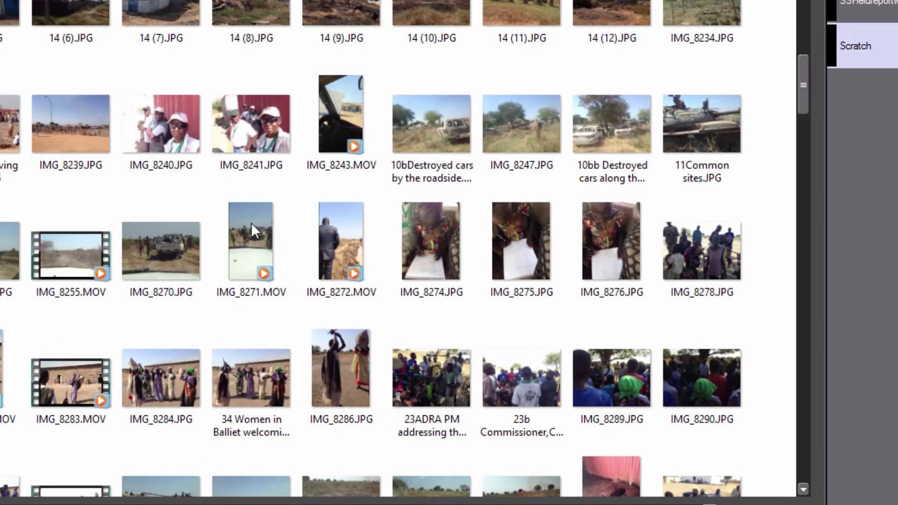
pyautogui.click(69, 254)
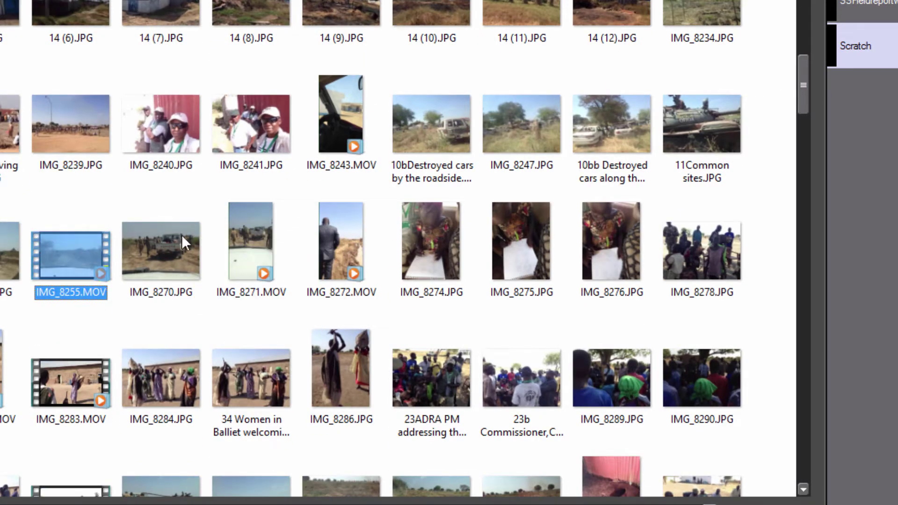
pyautogui.keyDown('ctrl'); pyautogui.click(164, 252); pyautogui.keyUp('ctrl')
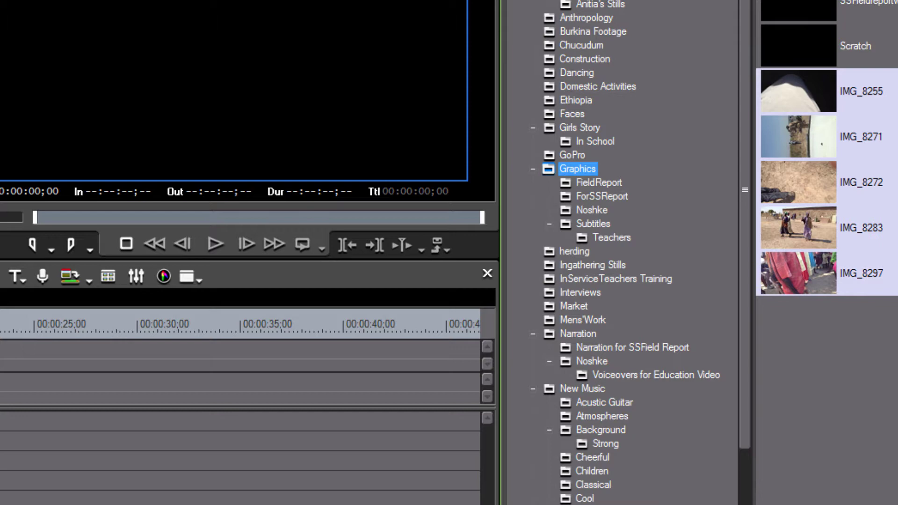
pyautogui.hotkey('ctrl', 'o')
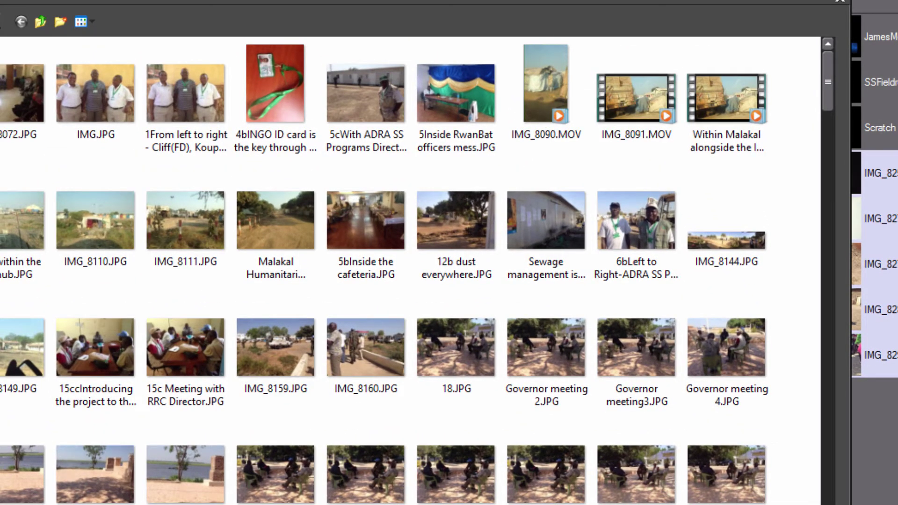
pyautogui.press('Escape')
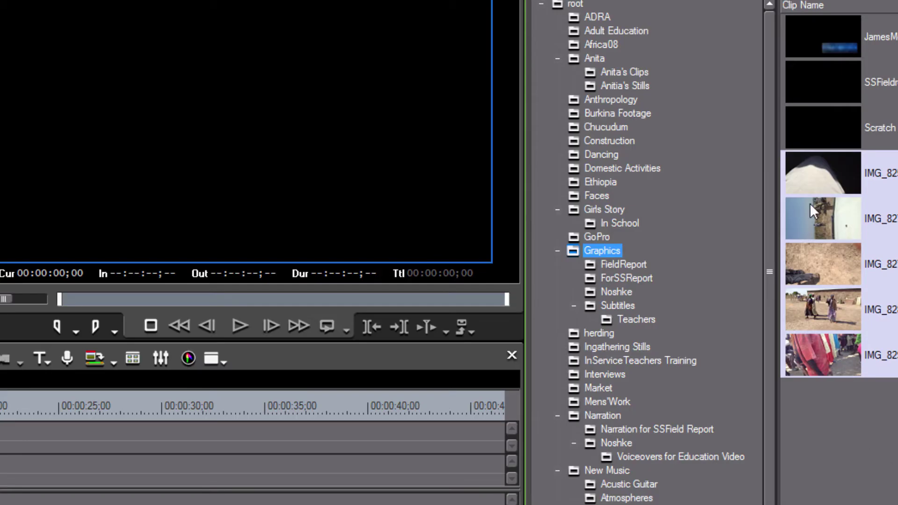
# - Load IMG_8271 from the bin, place it on the 1V track of the Scratch sequence, and scrub through it
pyautogui.doubleClick(813, 209)
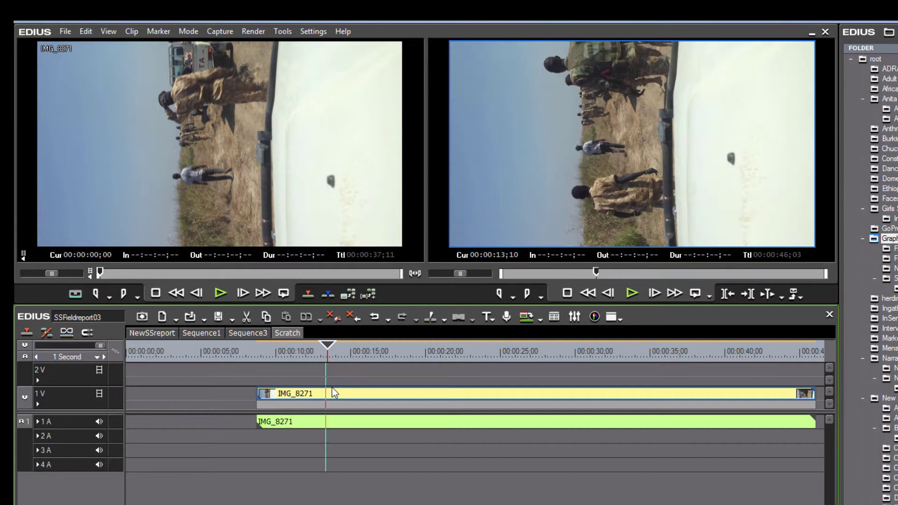
pyautogui.moveTo(332, 388); pyautogui.dragTo(468, 400)
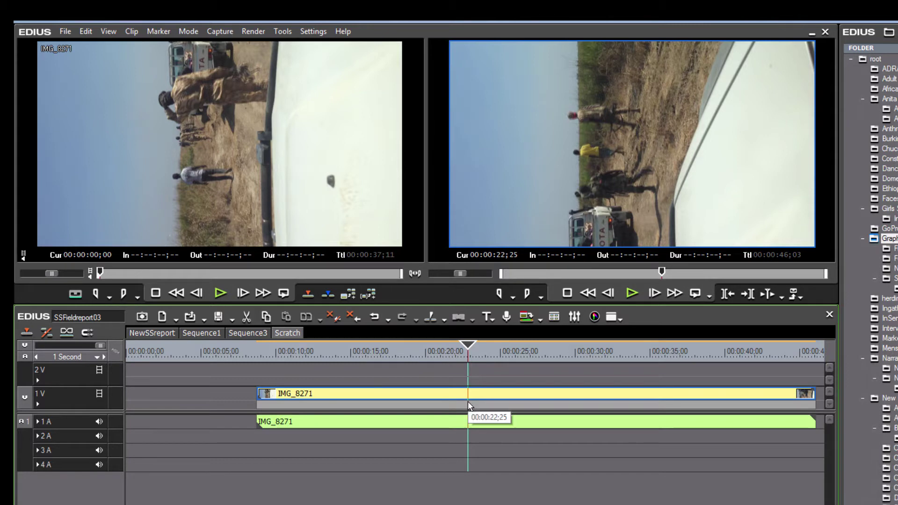
pyautogui.moveTo(468, 401); pyautogui.dragTo(351, 397)
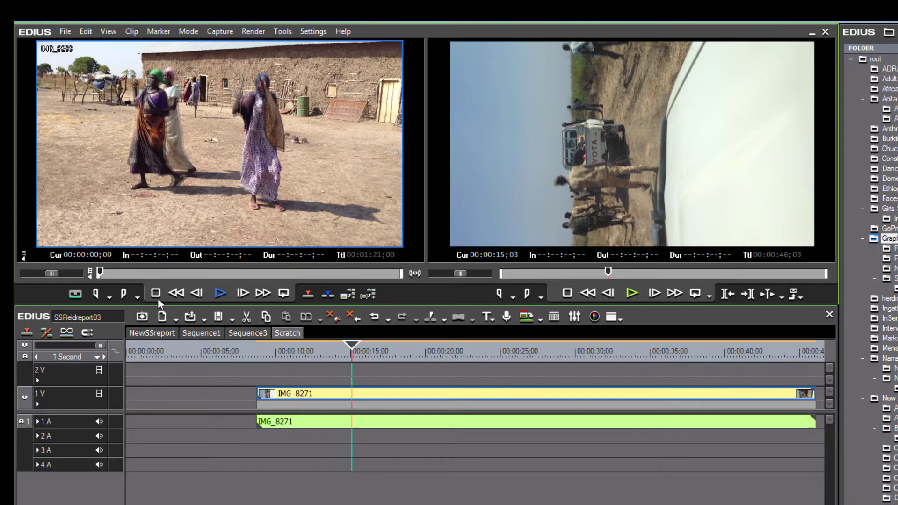
# - Preview the IMG_8283 and IMG_8272 clips in the source player
pyautogui.press('space')
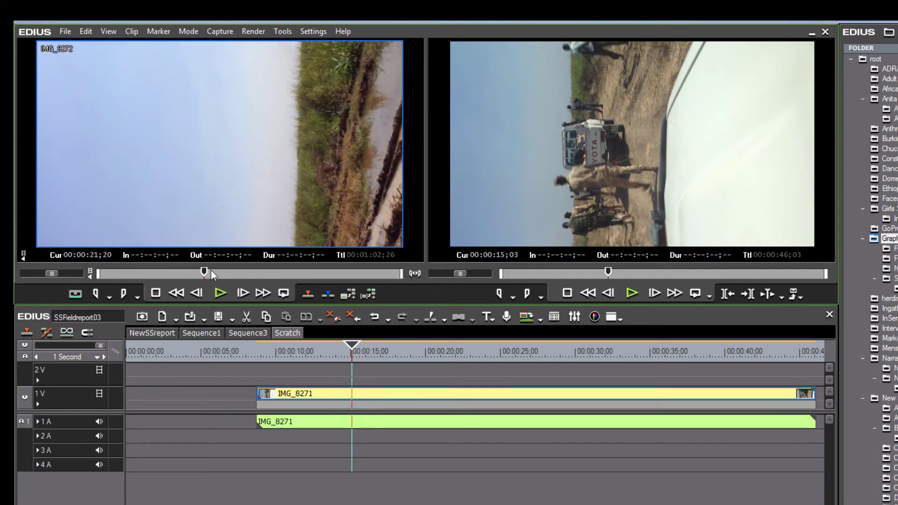
pyautogui.moveTo(211, 272); pyautogui.dragTo(228, 284)
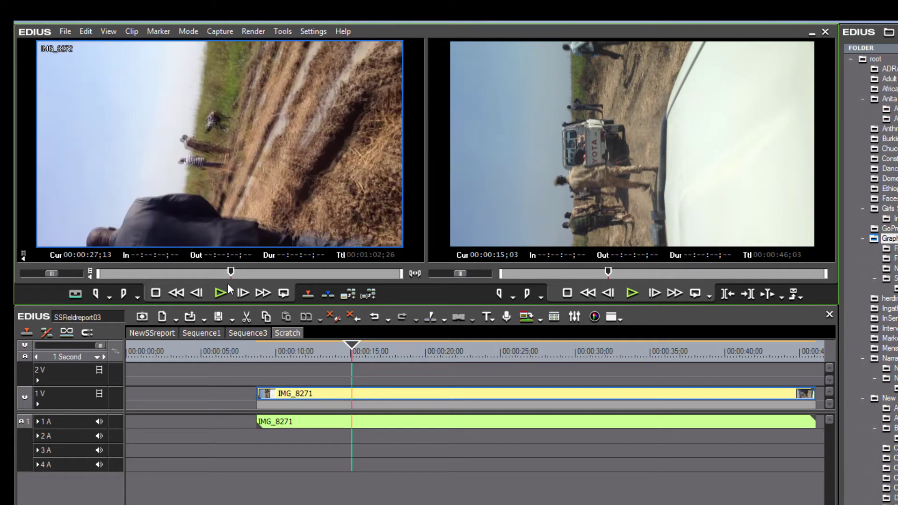
# - Load IMG_8209 in the source player and place it on the 1V track over IMG_8271, checking its picture on the timeline
pyautogui.doubleClick(897, 327)
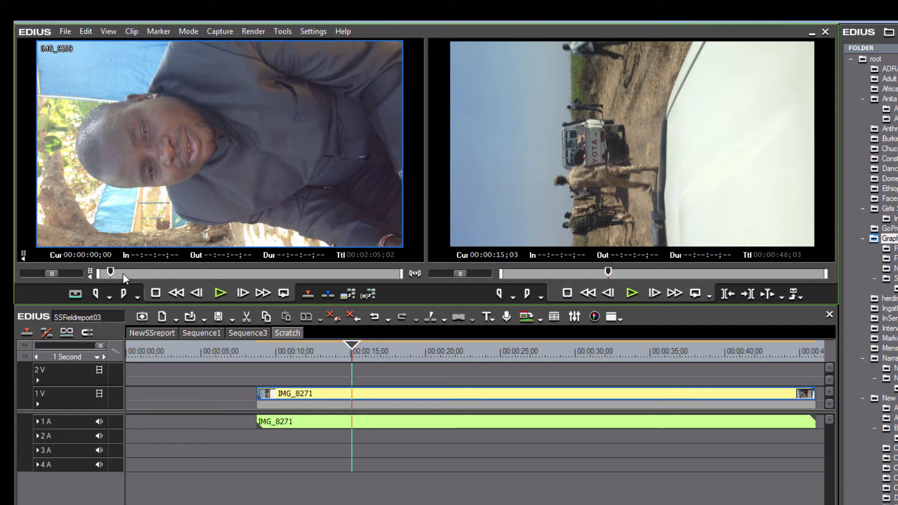
pyautogui.moveTo(123, 273); pyautogui.dragTo(182, 304)
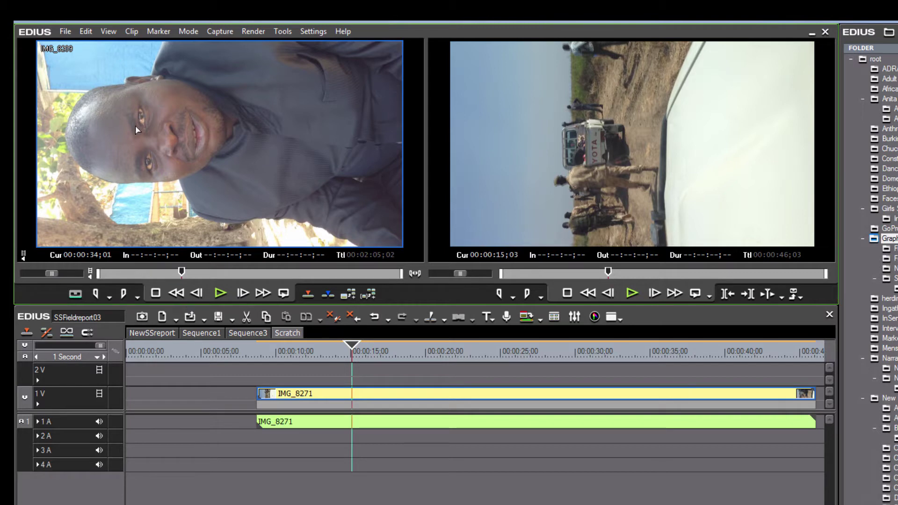
pyautogui.moveTo(265, 211); pyautogui.dragTo(261, 396)
pyautogui.moveTo(344, 346); pyautogui.dragTo(426, 348)
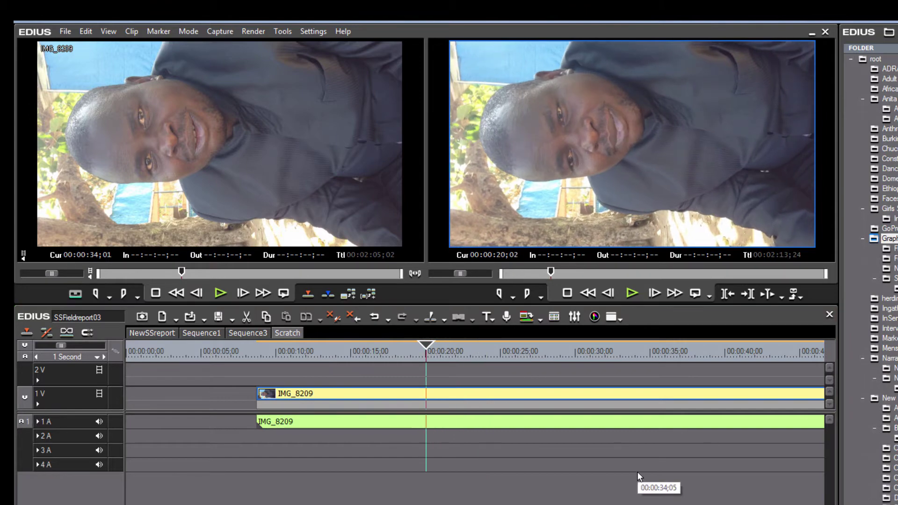
# - Check the frame size, field order and frame rate in the video properties of the IMG_8209 clip
pyautogui.hotkey('alt', 'Return')
pyautogui.rightClick(523, 394)
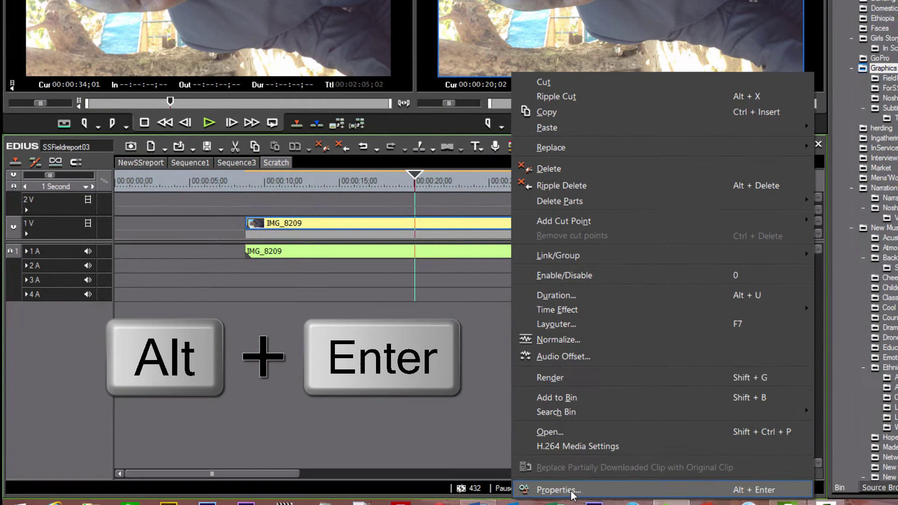
pyautogui.click(571, 491)
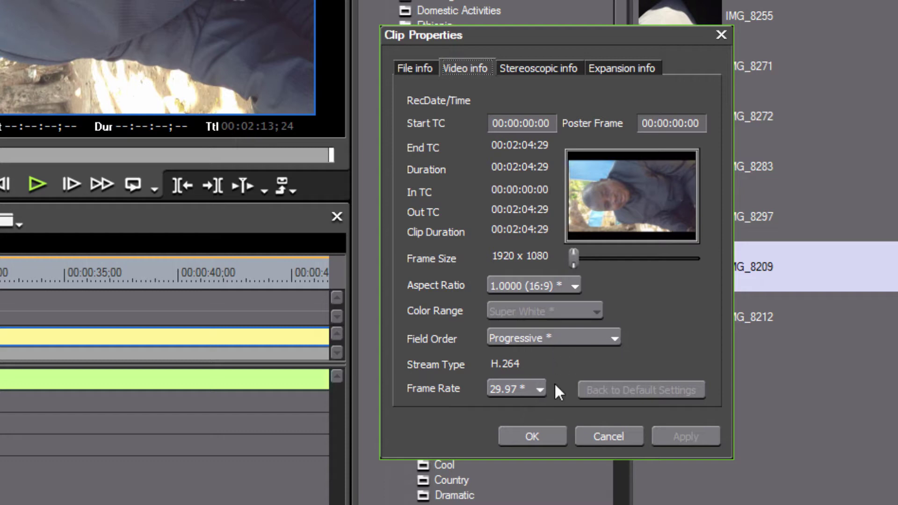
pyautogui.click(540, 436)
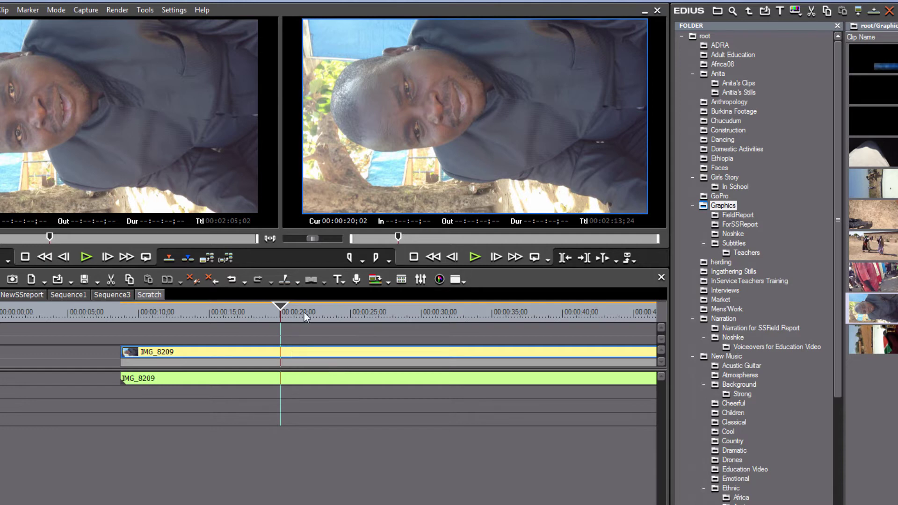
# - Scrub back and forth through the IMG_8209 clip on the Scratch timeline to review its playback
pyautogui.click(171, 12)
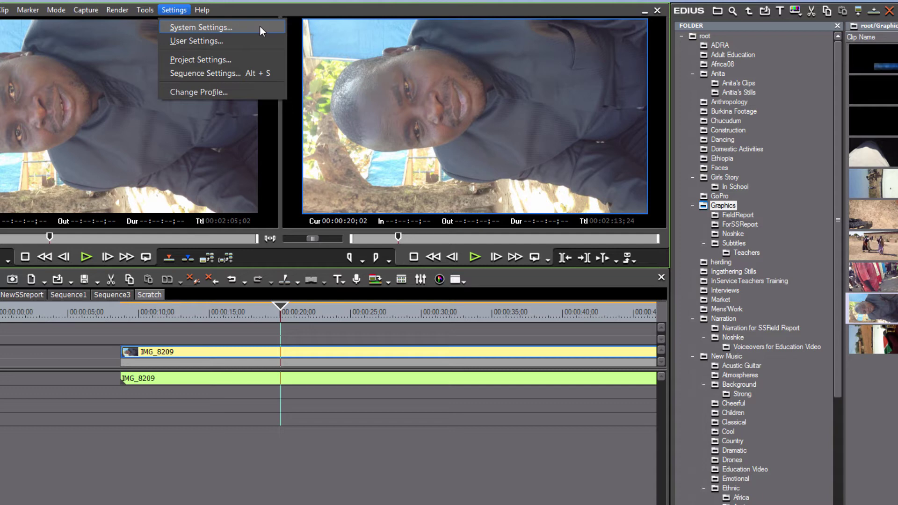
pyautogui.click(328, 312)
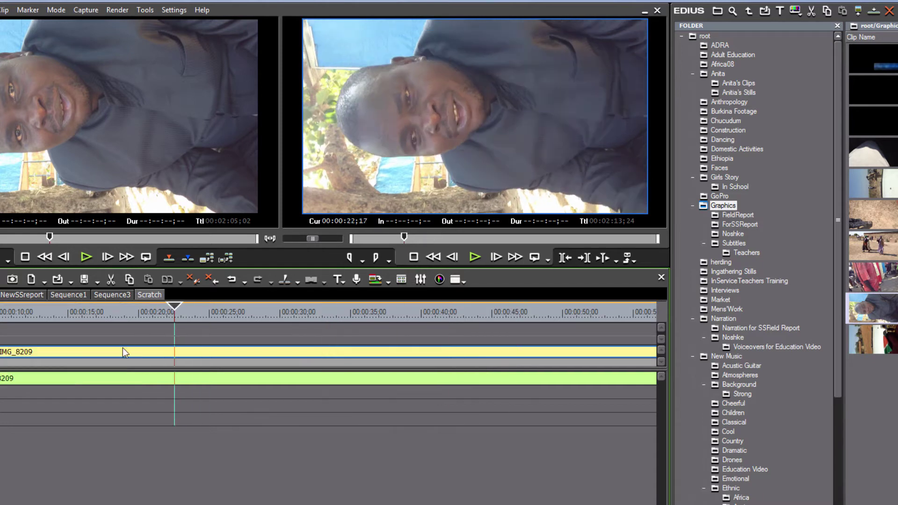
pyautogui.moveTo(122, 347); pyautogui.dragTo(737, 298)
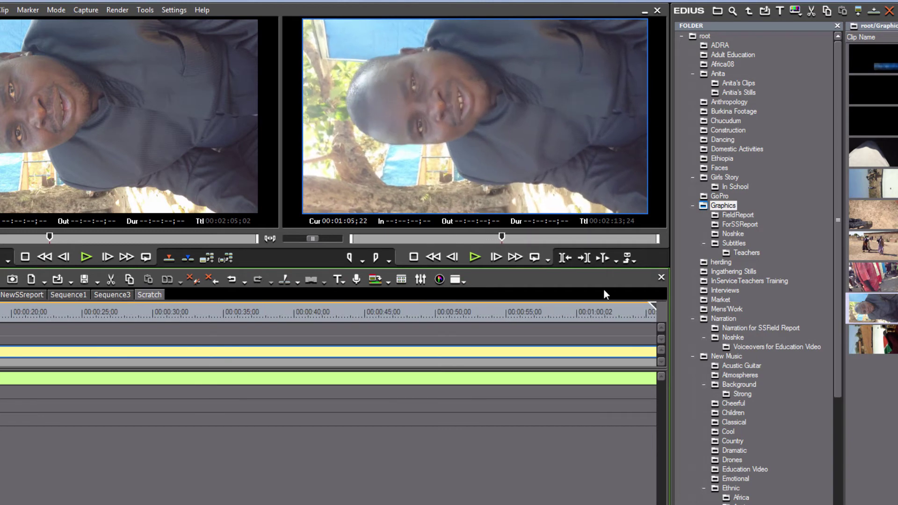
pyautogui.moveTo(604, 290); pyautogui.dragTo(89, 358)
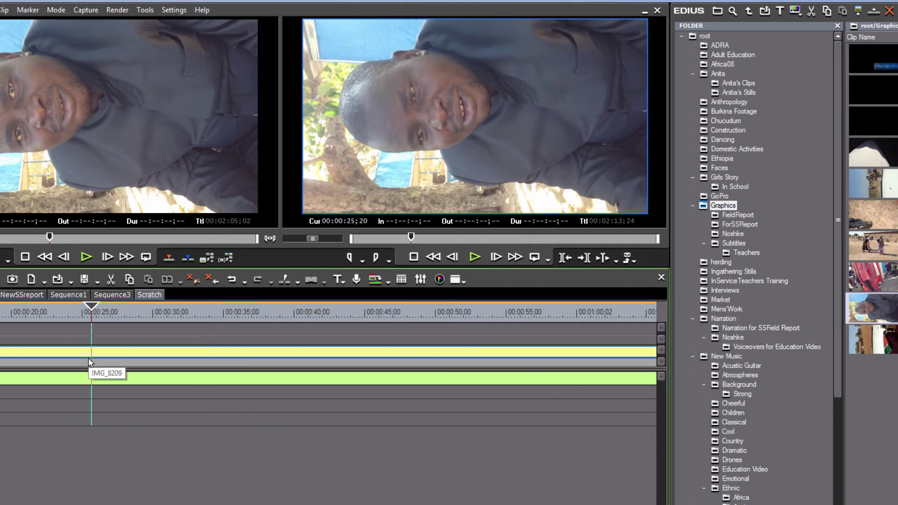
pyautogui.click(101, 331)
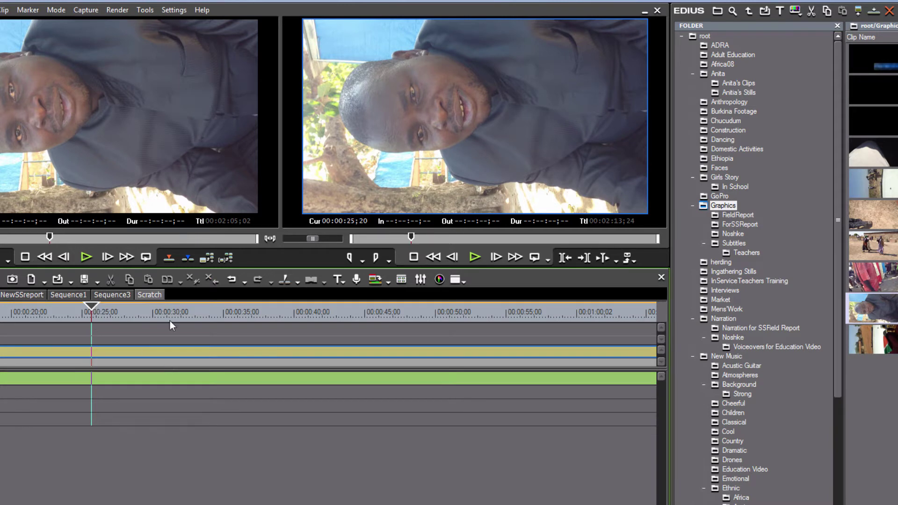
# - Enable the nearest neighbor option in the time-effect field options of the IMG_8209 timeline clip
pyautogui.rightClick(273, 358)
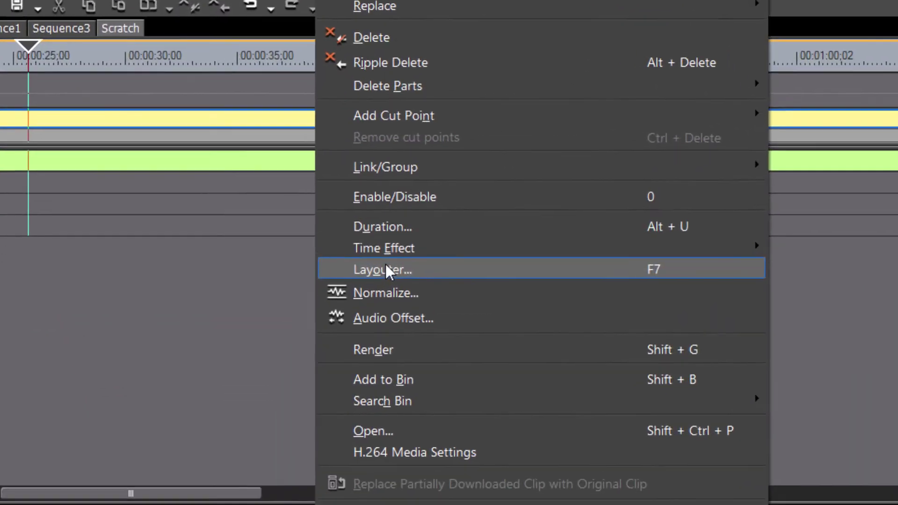
pyautogui.moveTo(389, 248)
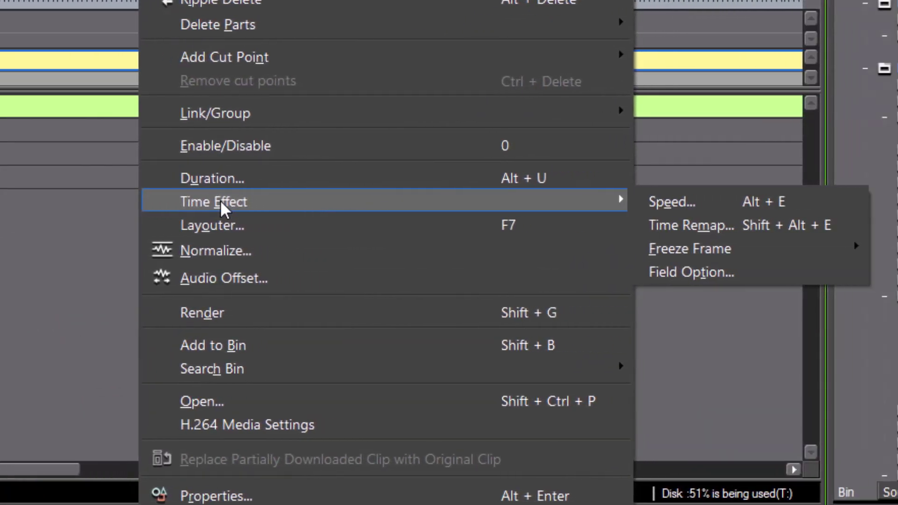
pyautogui.click(658, 272)
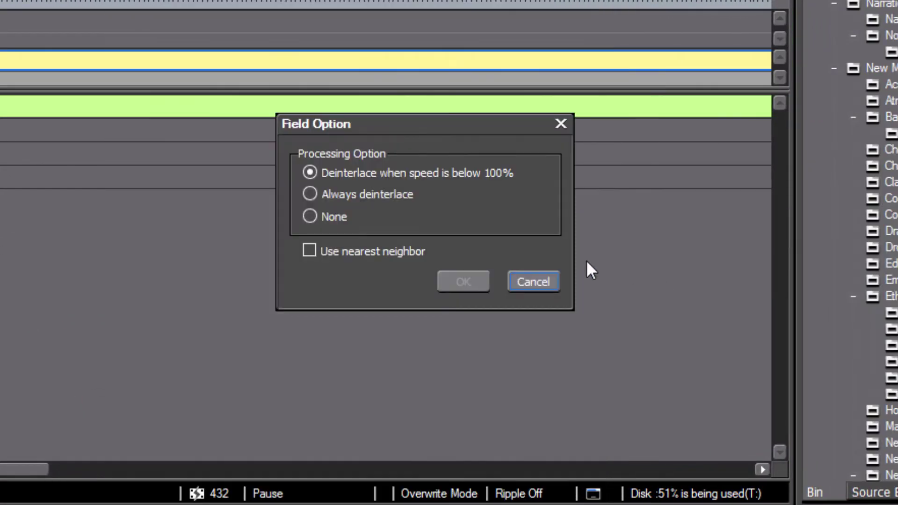
pyautogui.click(310, 253)
pyautogui.click(453, 275)
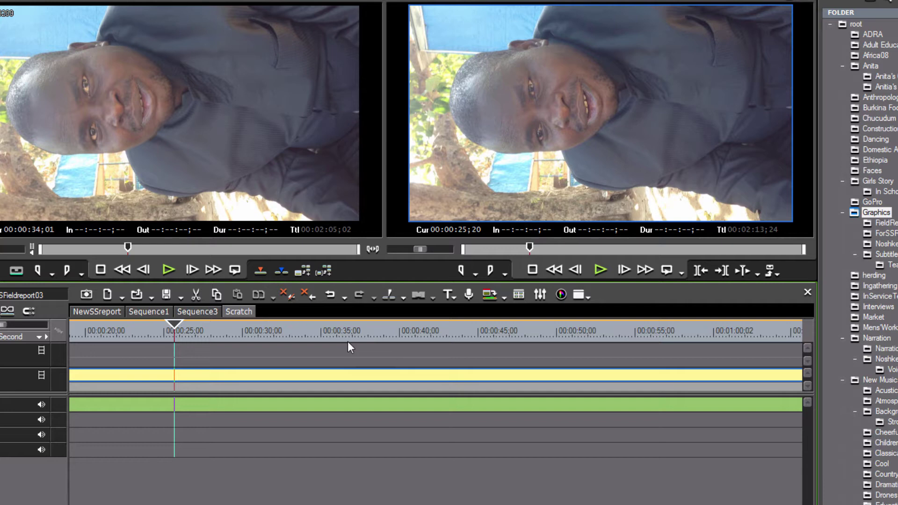
# - Open the Layouter for the IMG_8209 timeline clip and rotate the picture by 90 degrees
pyautogui.rightClick(251, 377)
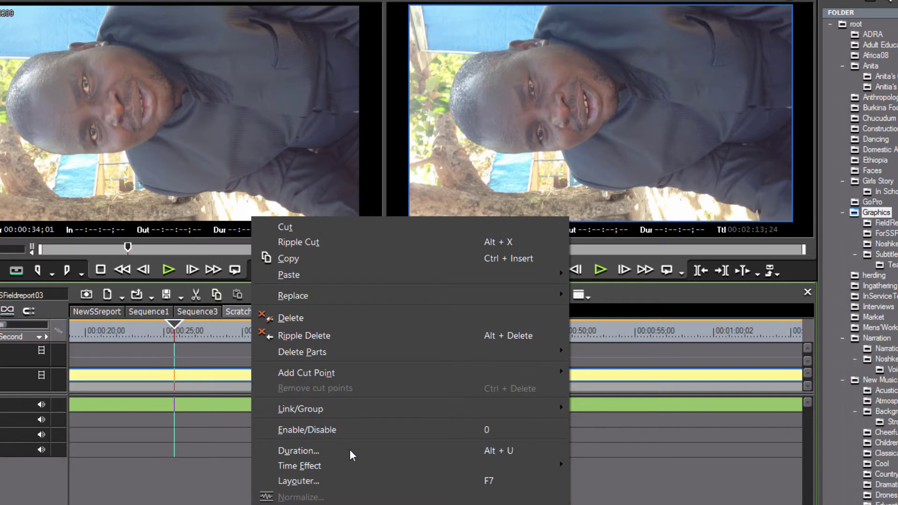
pyautogui.click(320, 480)
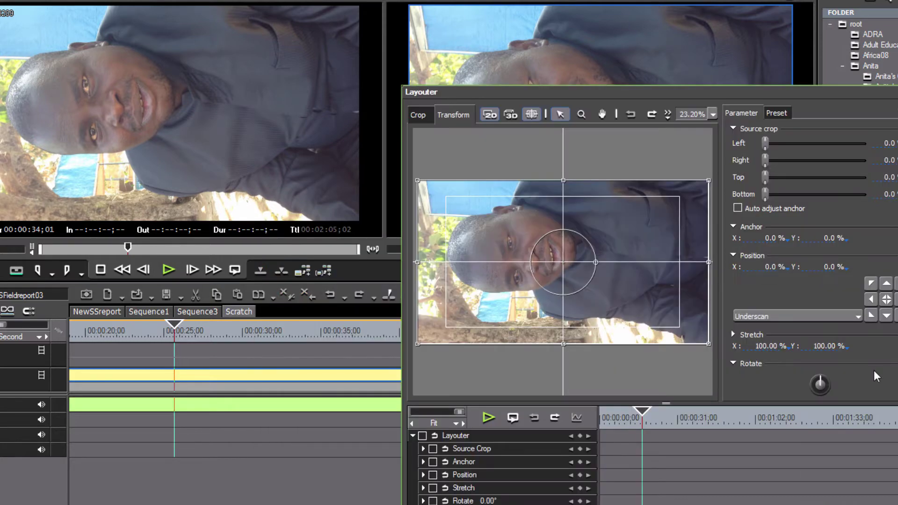
pyautogui.scroll(-3, 814, 262)
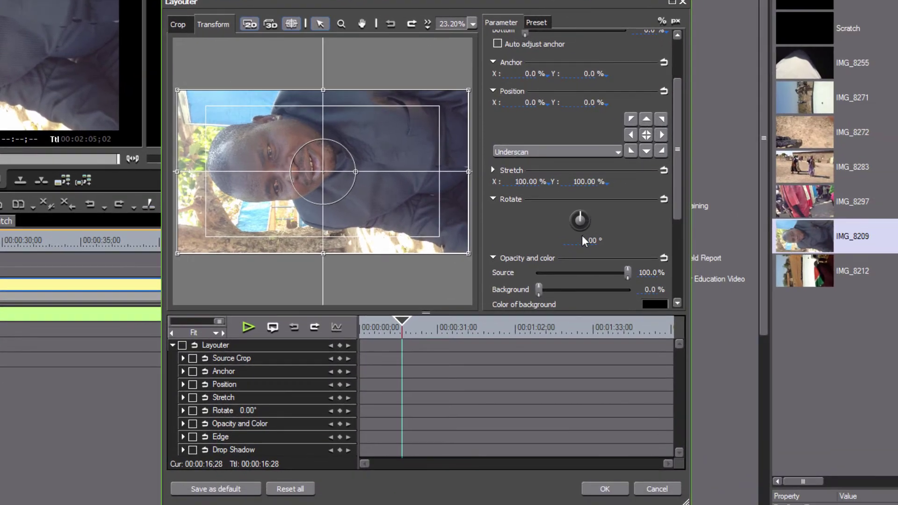
pyautogui.click(581, 240)
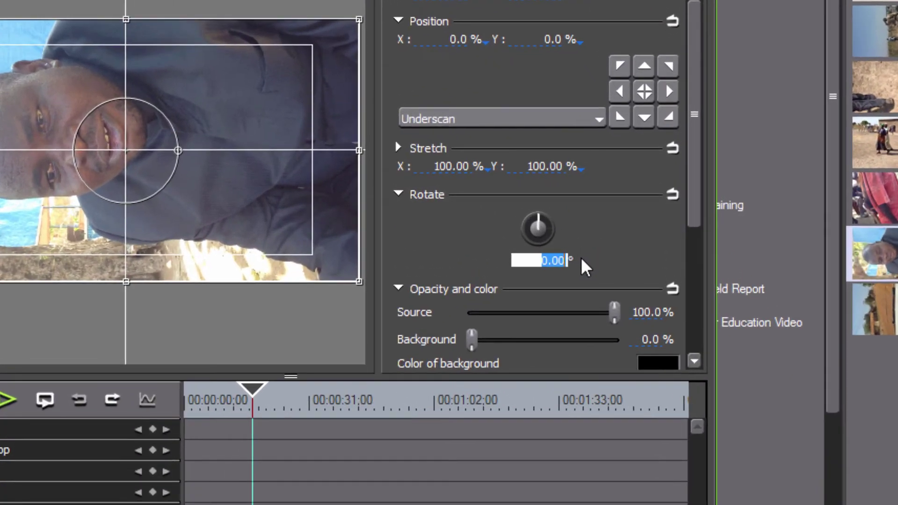
pyautogui.write('90')
pyautogui.press('Return')
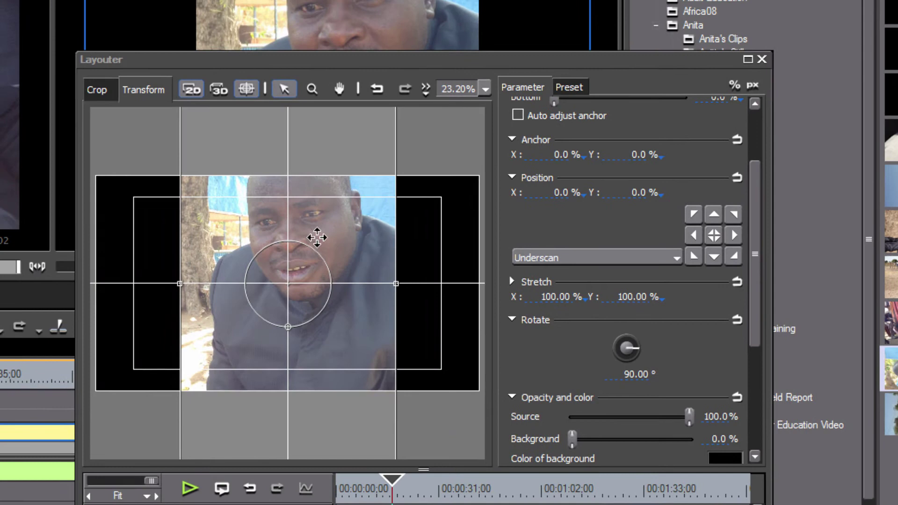
# - Reposition the rotated picture in the frame to about 2.20 % X and 12.40 % Y
pyautogui.click(320, 234)
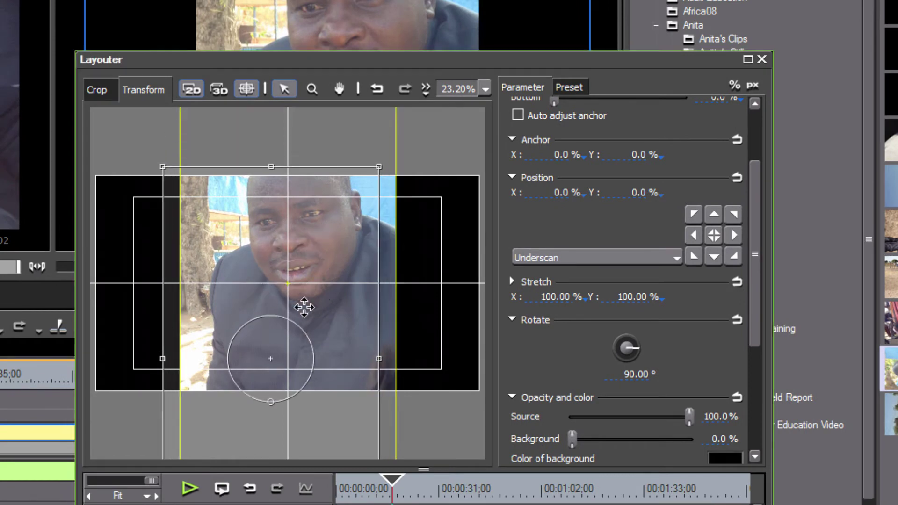
pyautogui.moveTo(304, 307); pyautogui.dragTo(325, 261)
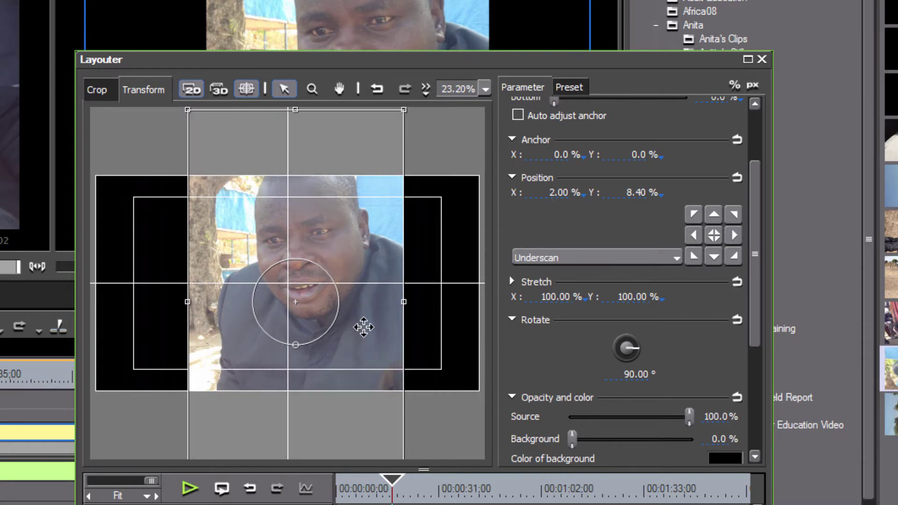
pyautogui.moveTo(365, 325); pyautogui.dragTo(376, 269)
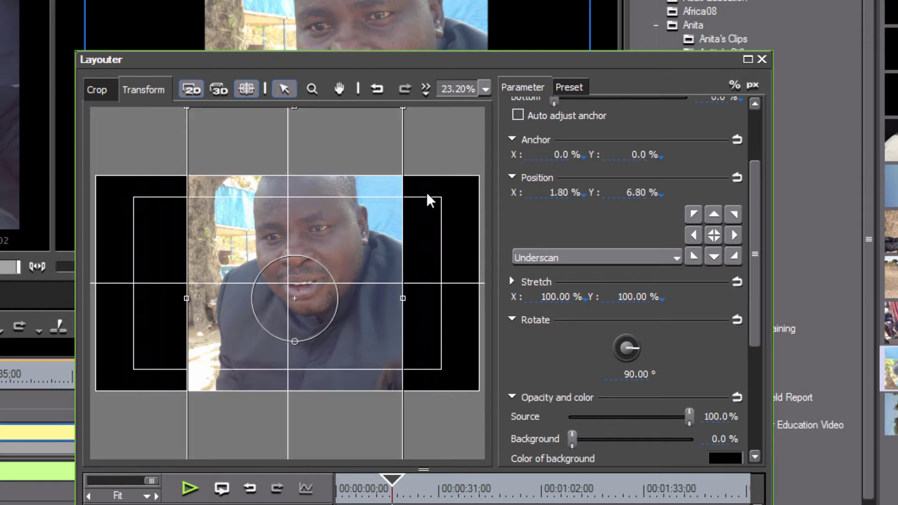
pyautogui.moveTo(351, 141); pyautogui.dragTo(353, 151)
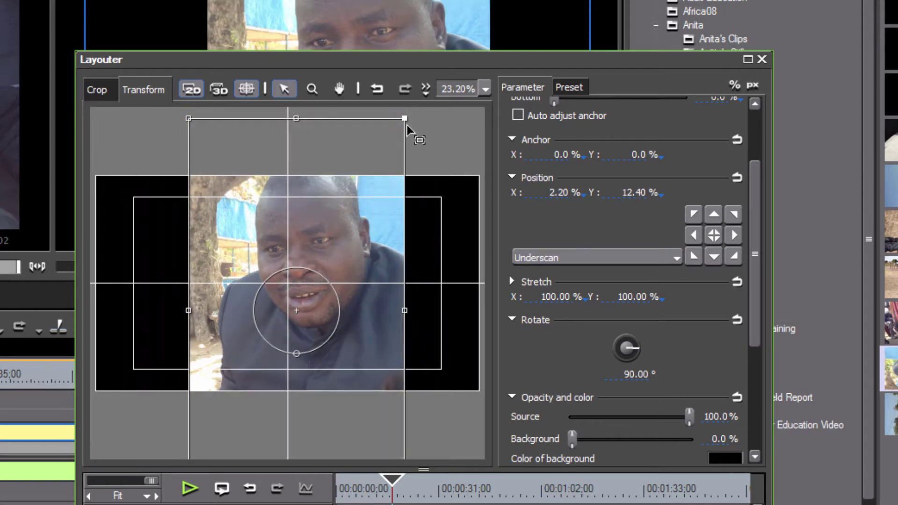
# - Scale the picture down proportionally to 75 % stretch in X and Y and apply the layout to the clip
pyautogui.moveTo(405, 119); pyautogui.dragTo(378, 161)
pyautogui.scroll(-4, 726, 394)
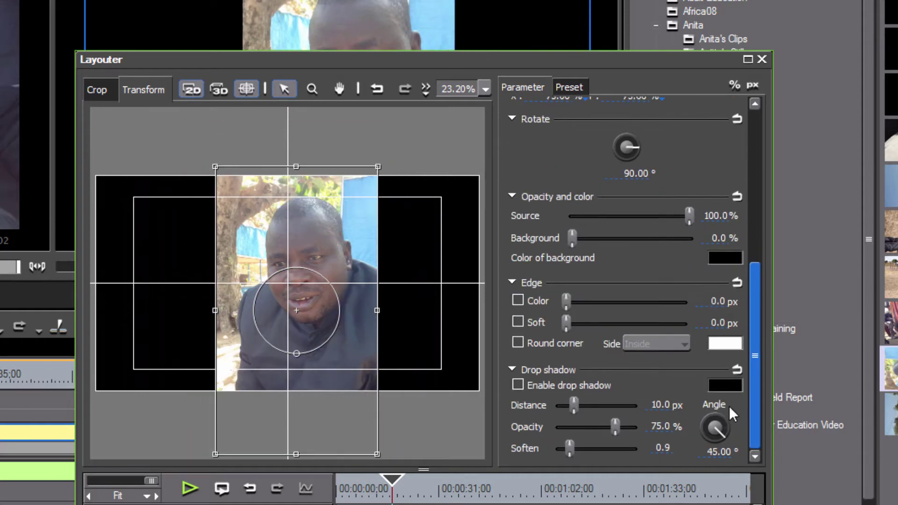
pyautogui.scroll(6, 729, 405)
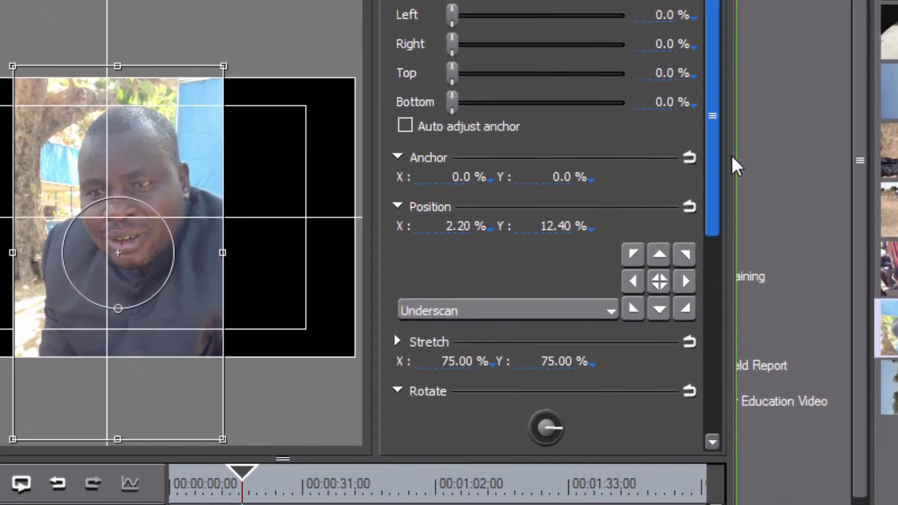
pyautogui.moveTo(731, 154); pyautogui.dragTo(721, 220)
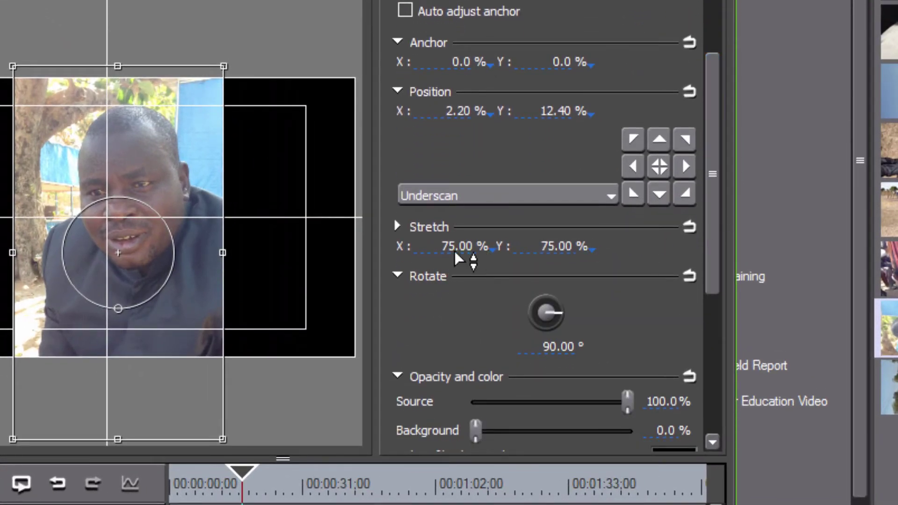
pyautogui.moveTo(455, 252); pyautogui.dragTo(567, 257)
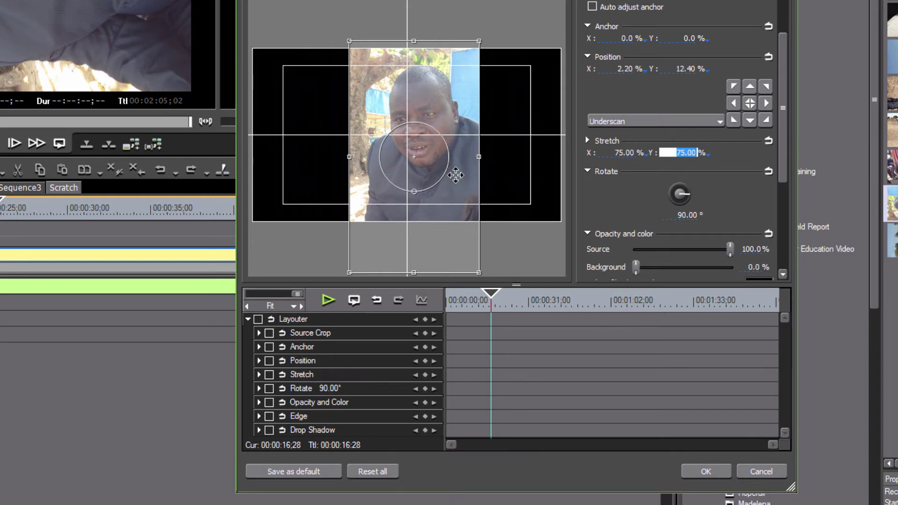
pyautogui.click(705, 471)
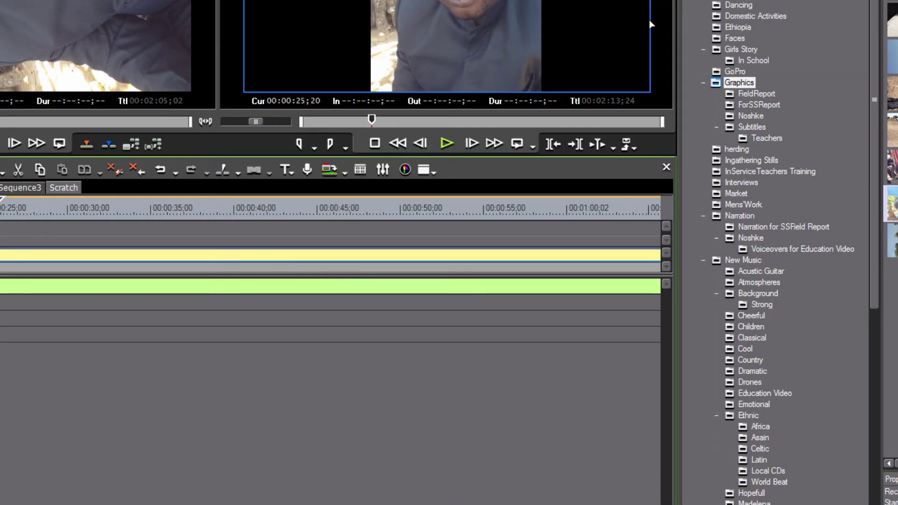
# - Reopen the clip's Layouter, try the picture in the left part of the frame, recentre it at about -0.40 % X and apply
pyautogui.rightClick(393, 255)
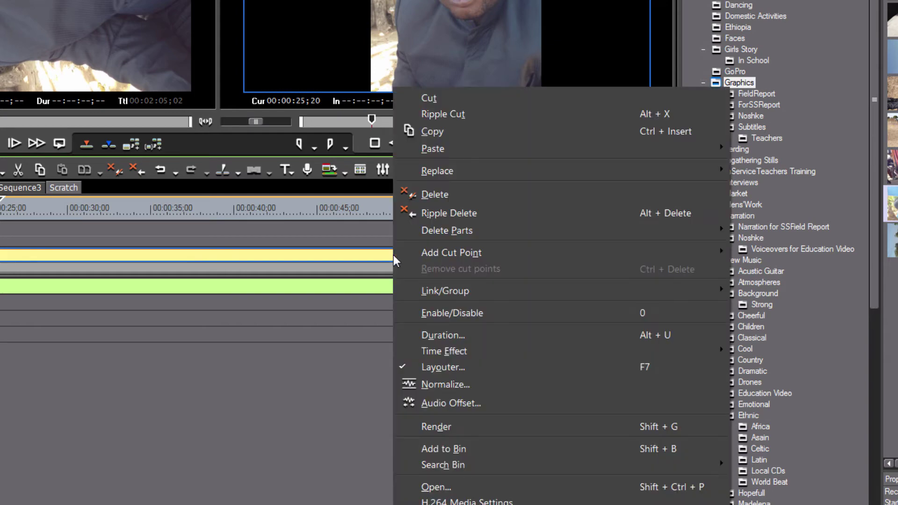
pyautogui.click(452, 368)
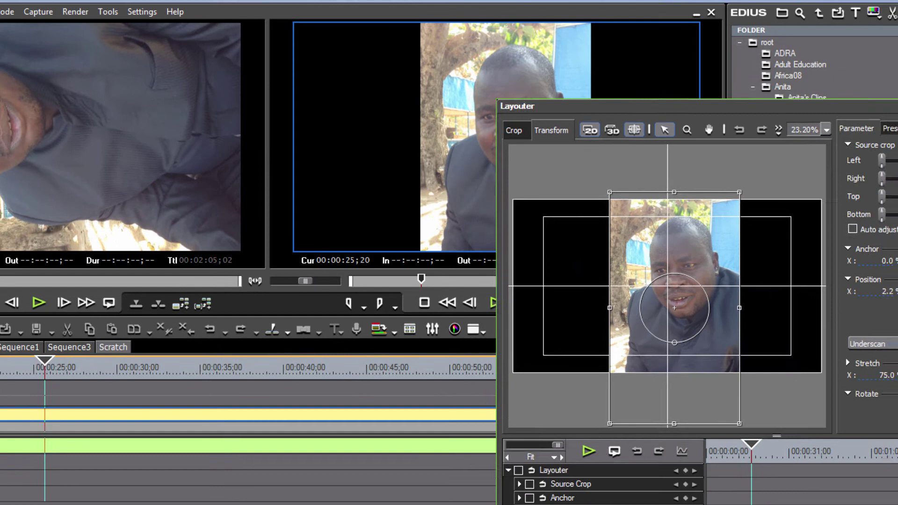
pyautogui.moveTo(609, 103); pyautogui.dragTo(543, 102)
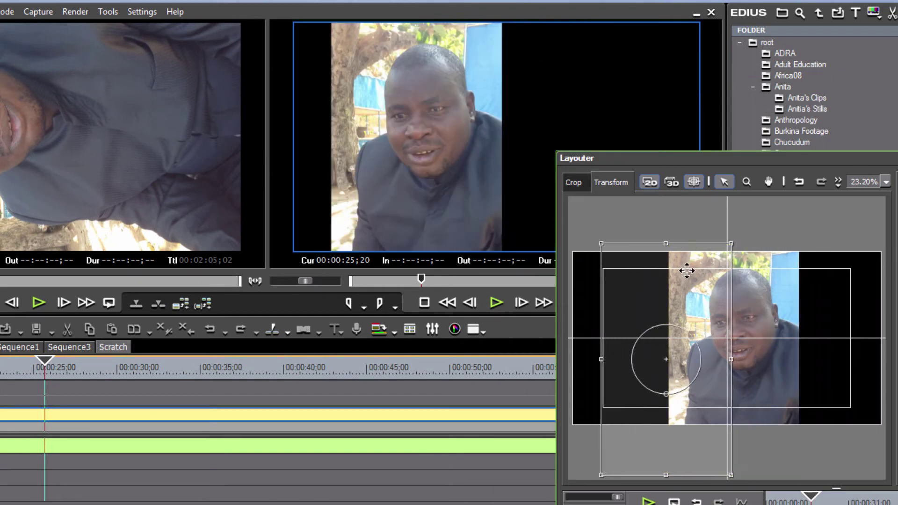
pyautogui.moveTo(683, 274); pyautogui.dragTo(661, 255)
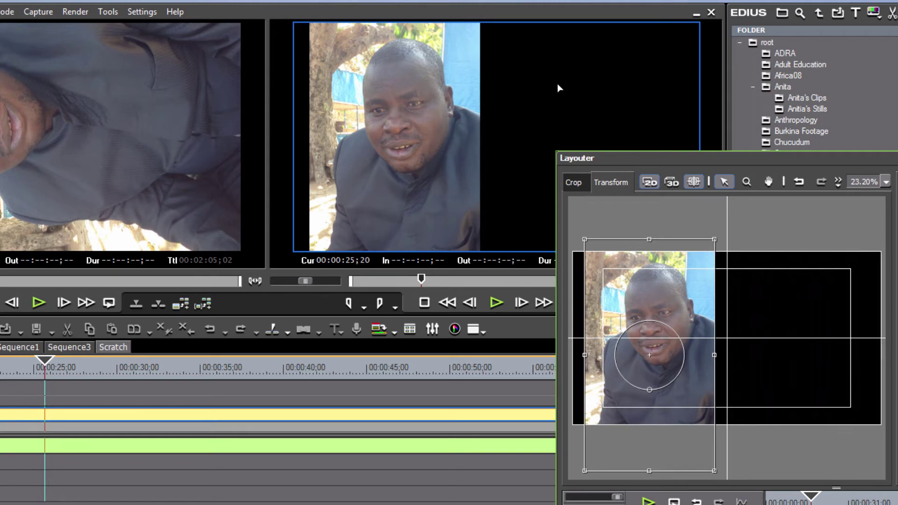
pyautogui.moveTo(697, 162); pyautogui.dragTo(728, 237)
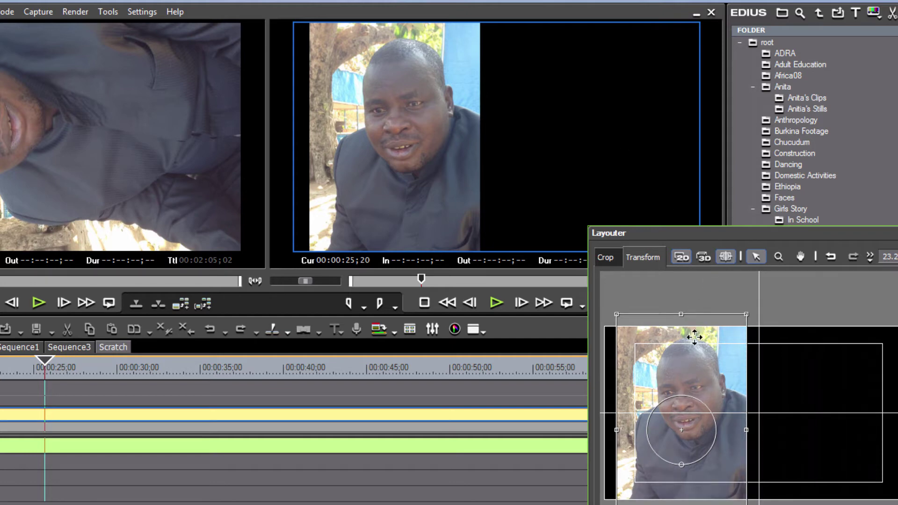
pyautogui.moveTo(689, 339); pyautogui.dragTo(782, 354)
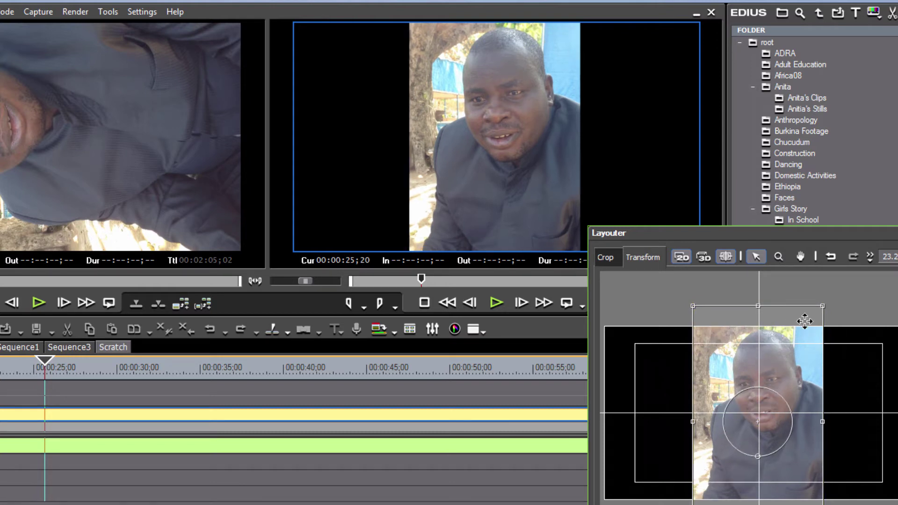
pyautogui.moveTo(896, 232); pyautogui.dragTo(855, 82)
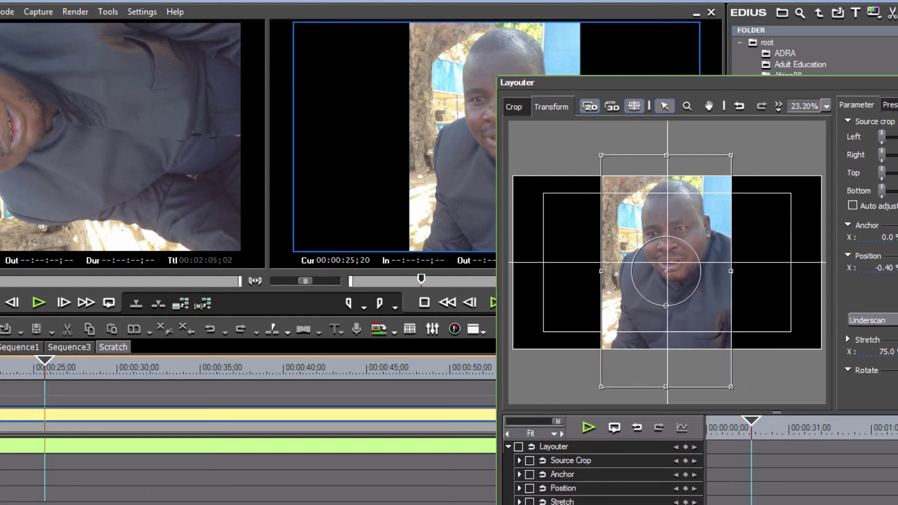
pyautogui.press('Return')
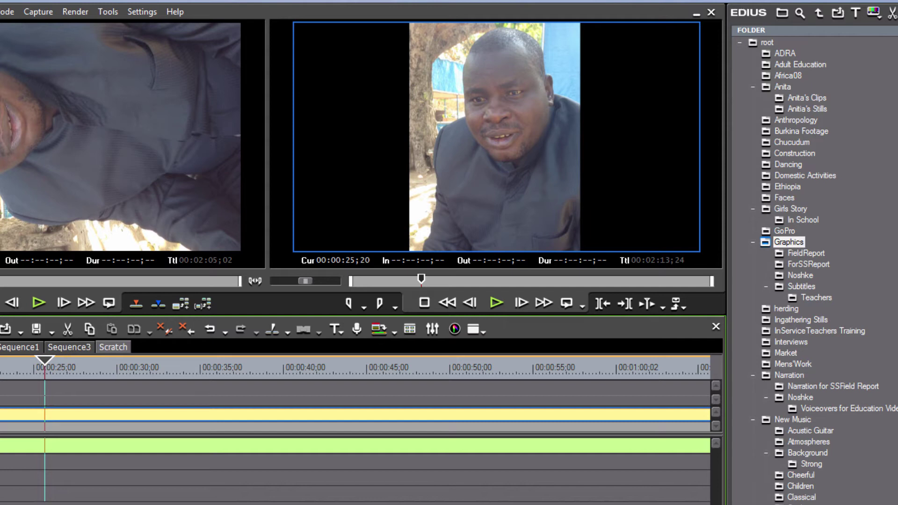
# - Mark an In point at 00:00:08;22 at the start of IMG_8209 and an Out point at 00:02:08;27 near its end
pyautogui.hotkey('ctrl', '-')
pyautogui.hotkey('ctrl', '-')
pyautogui.hotkey('ctrl', '-')
pyautogui.hotkey('ctrl', '-')
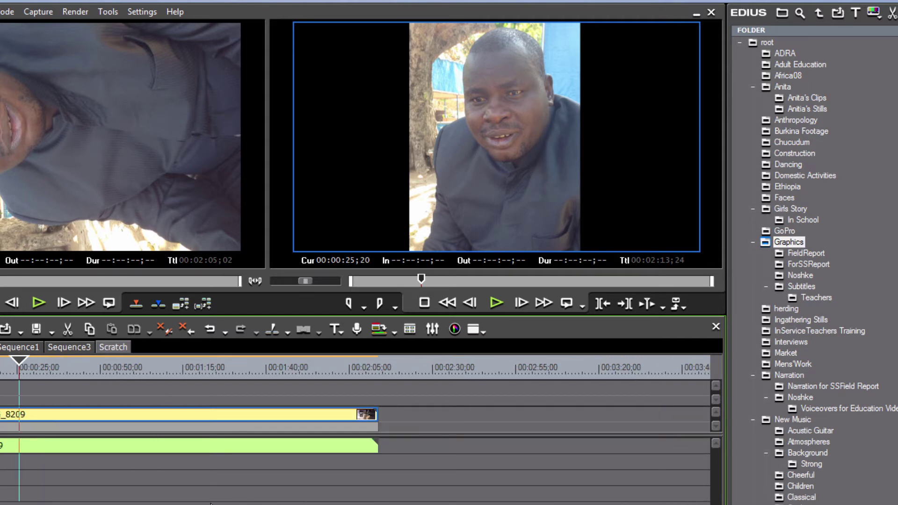
pyautogui.moveTo(23, 360); pyautogui.dragTo(0, 361)
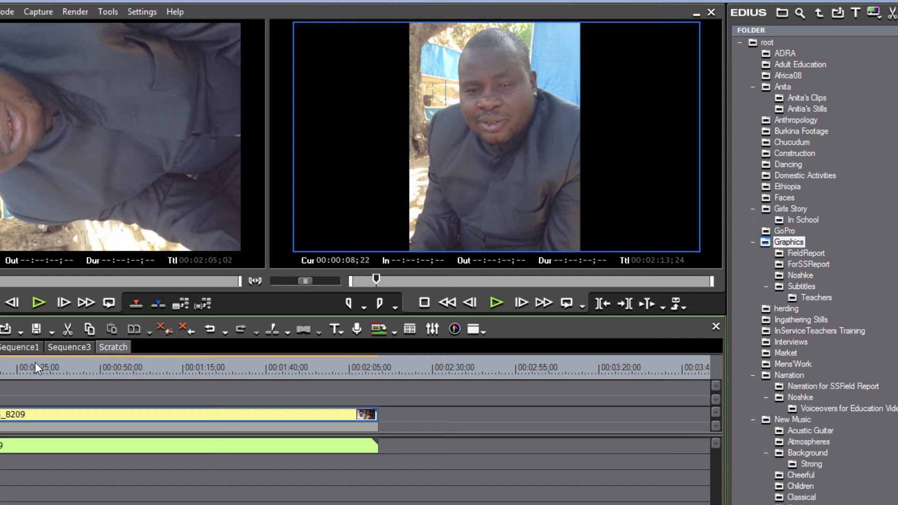
pyautogui.press('i')
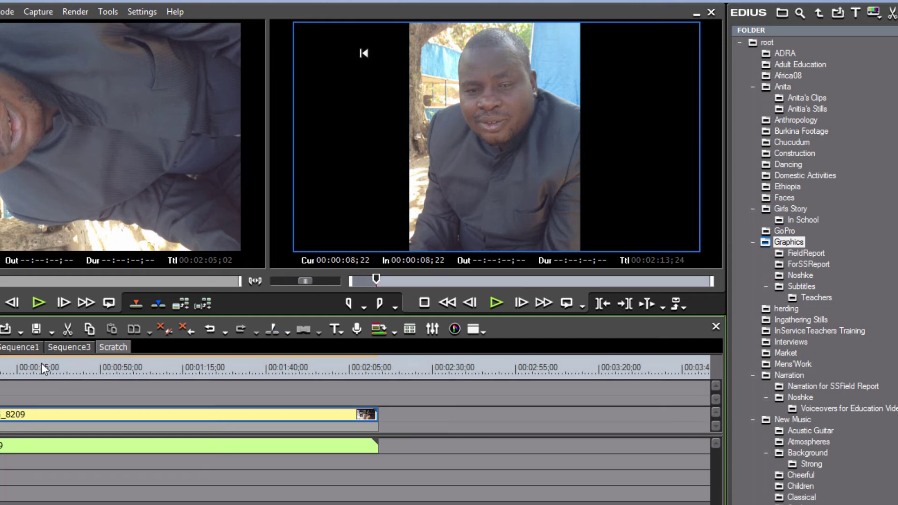
pyautogui.click(363, 370)
pyautogui.press('o')
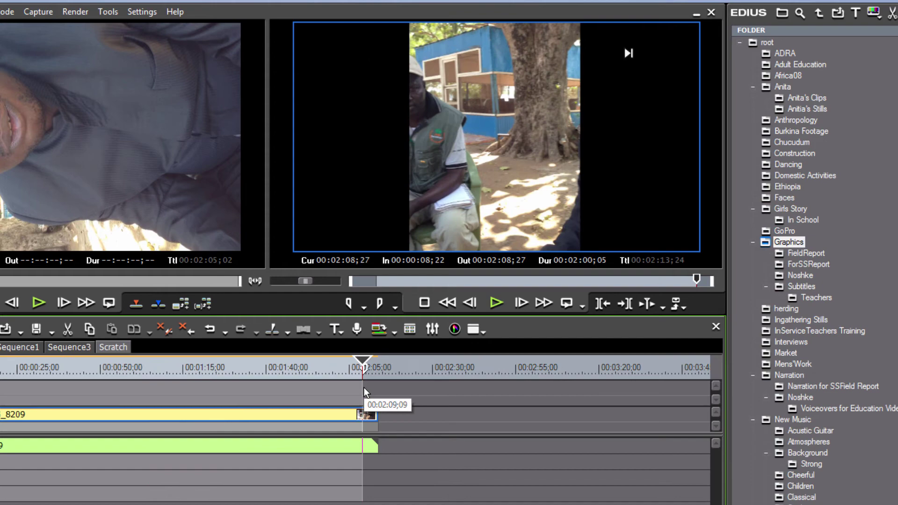
# - Export the range between In and Out as a Grass Valley HQ AVI file named phoneinterview01
pyautogui.press('F11')
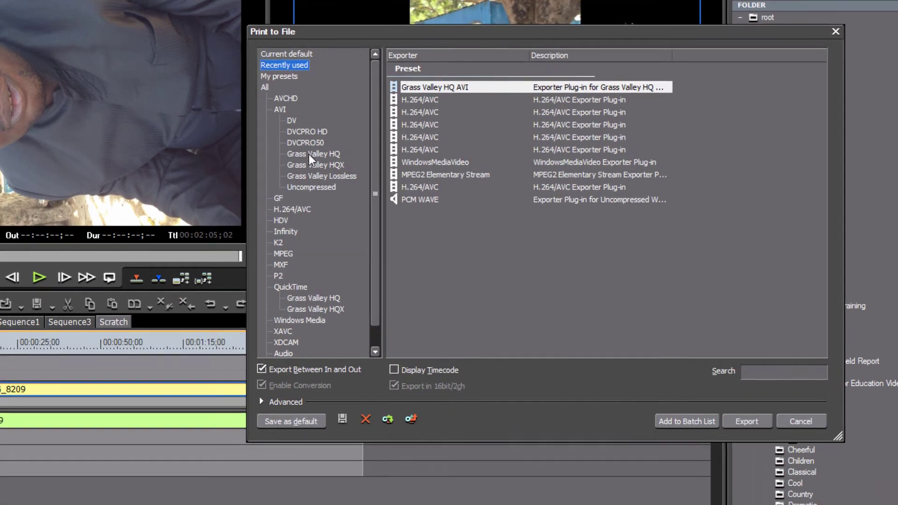
pyautogui.press('Return')
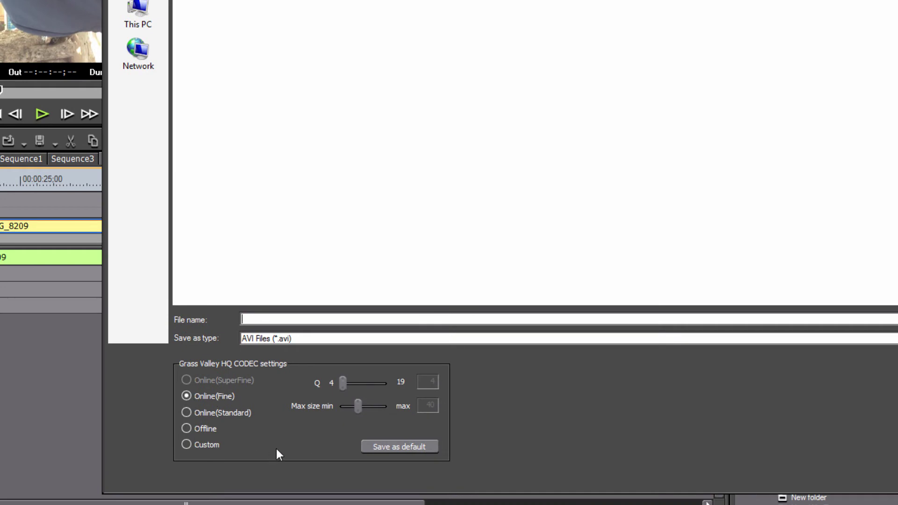
pyautogui.write('phoneinterview01')
pyautogui.press('Return')
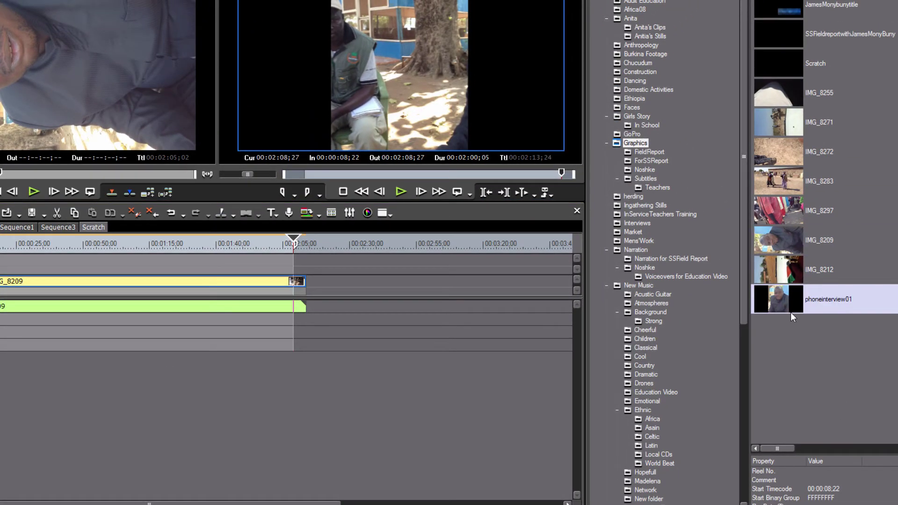
# - Place the exported phoneinterview01 clip on the timeline after IMG_8209 and check its picture further into the clip
pyautogui.moveTo(779, 299); pyautogui.dragTo(313, 318)
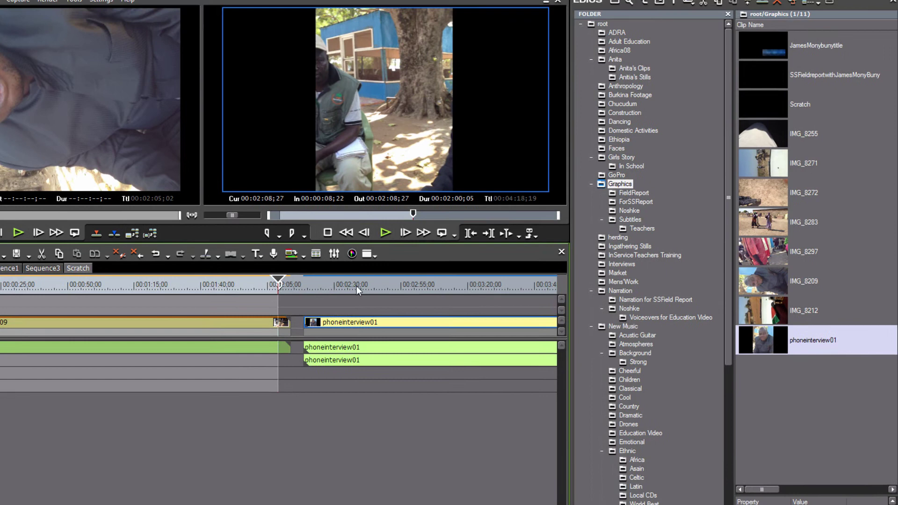
pyautogui.moveTo(365, 260); pyautogui.dragTo(322, 320)
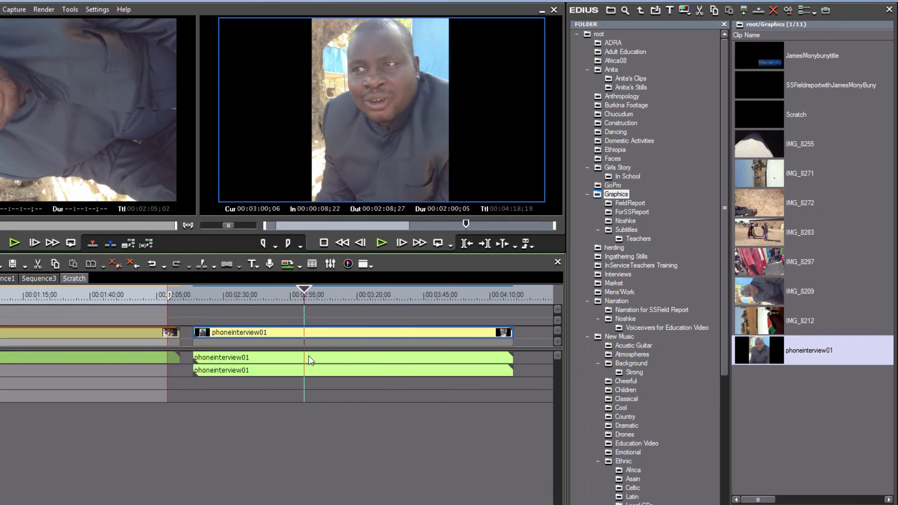
pyautogui.moveTo(308, 355); pyautogui.dragTo(355, 352)
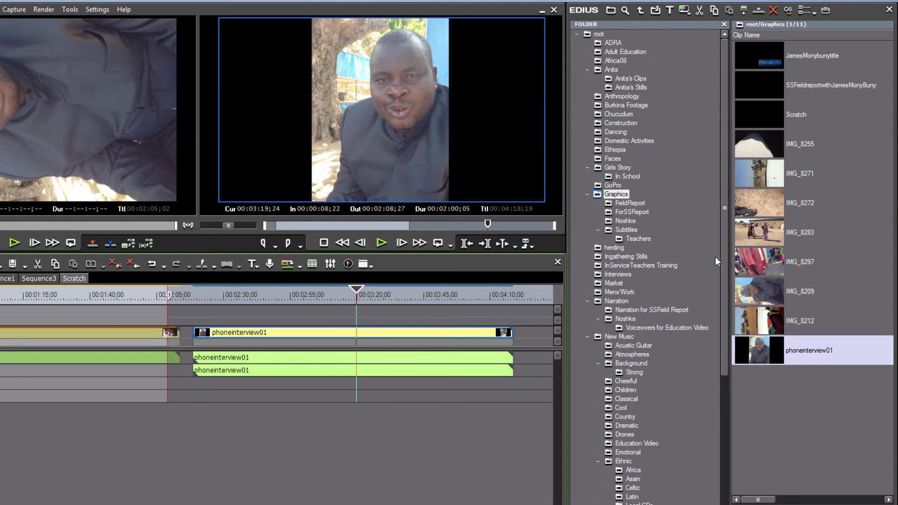
pyautogui.moveTo(725, 269); pyautogui.dragTo(719, 473)
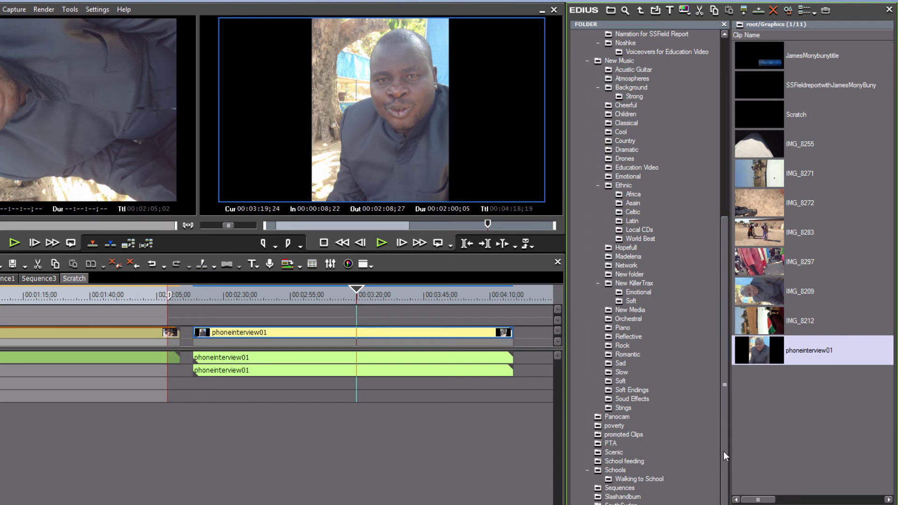
pyautogui.moveTo(723, 450); pyautogui.dragTo(752, 274)
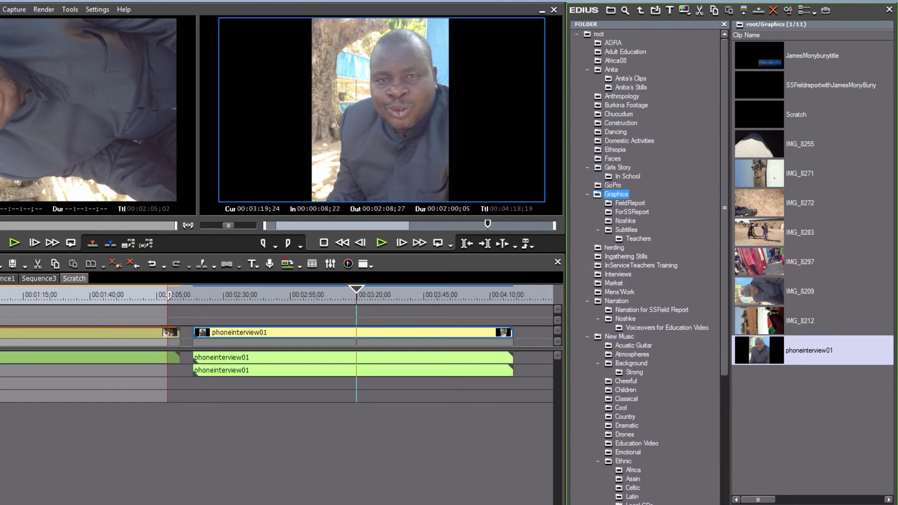
# - Add the Sharpness video filter to the phoneinterview01 clip, raise its Sharp value moderately above the default and apply it
pyautogui.press('b')
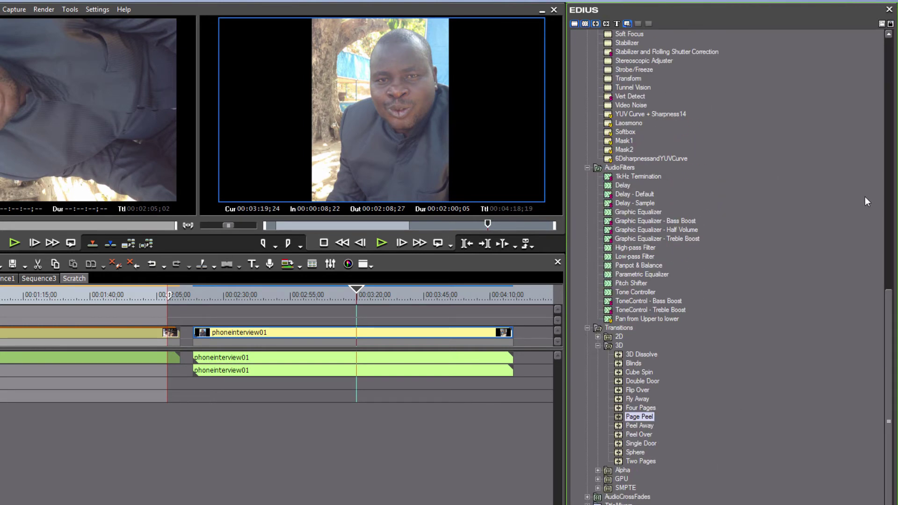
pyautogui.moveTo(887, 327); pyautogui.dragTo(888, 142)
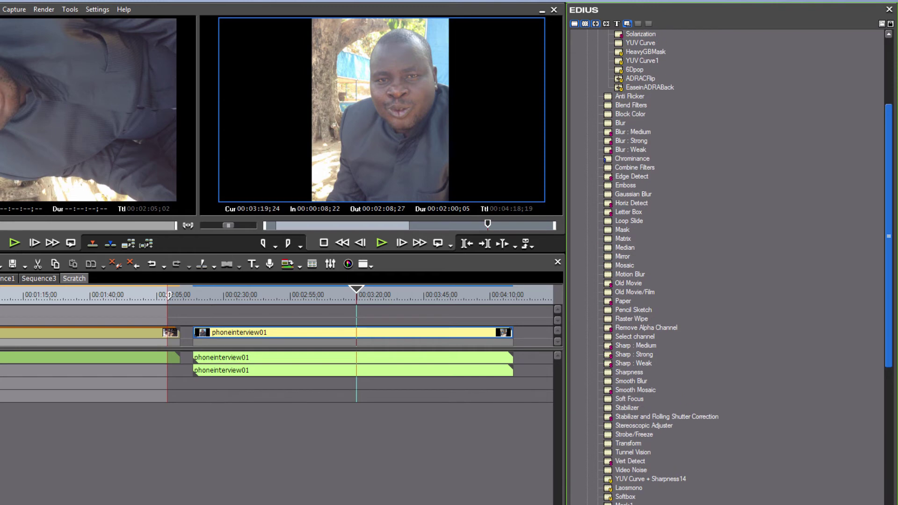
pyautogui.moveTo(888, 237); pyautogui.dragTo(888, 228)
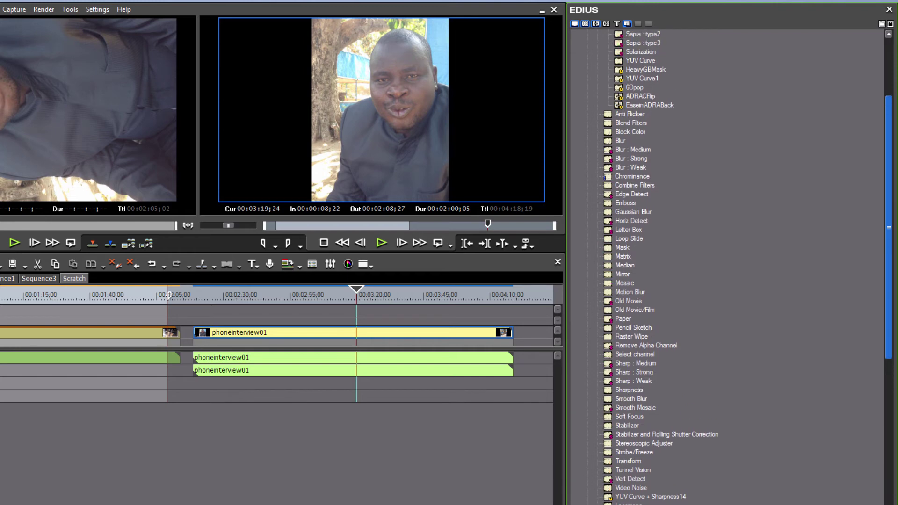
pyautogui.rightClick(611, 392)
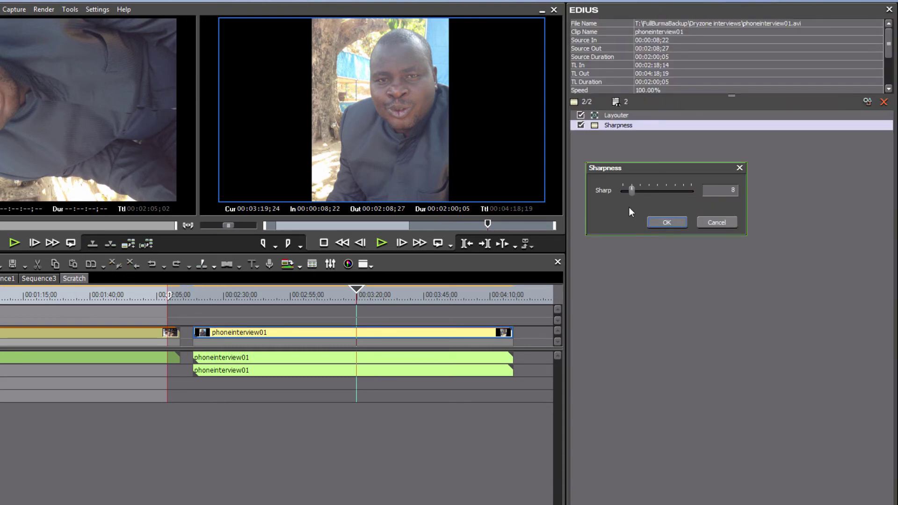
pyautogui.moveTo(634, 192); pyautogui.dragTo(651, 195)
pyautogui.click(675, 223)
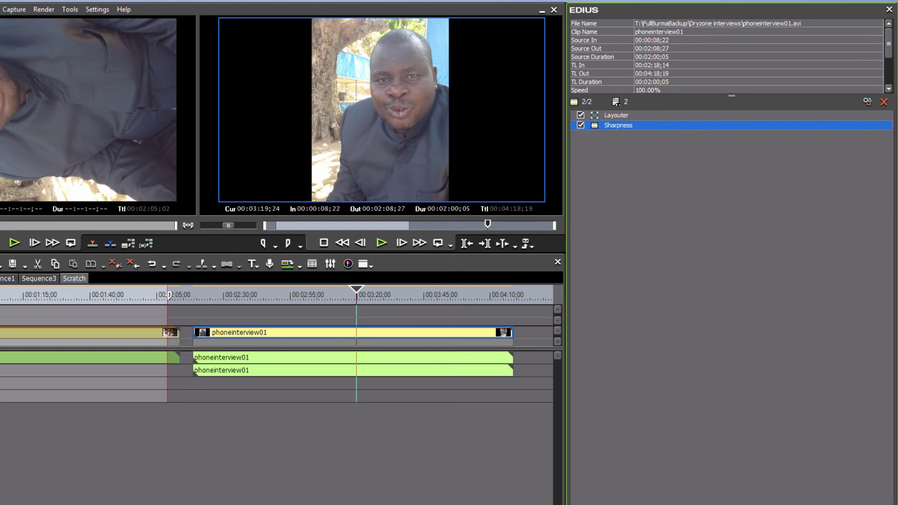
# - Add a YUV Curve filter to phoneinterview01, shaping Y into a slight S-curve with darker shadows and brighter highlights, and play the clip to check it
pyautogui.press('h')
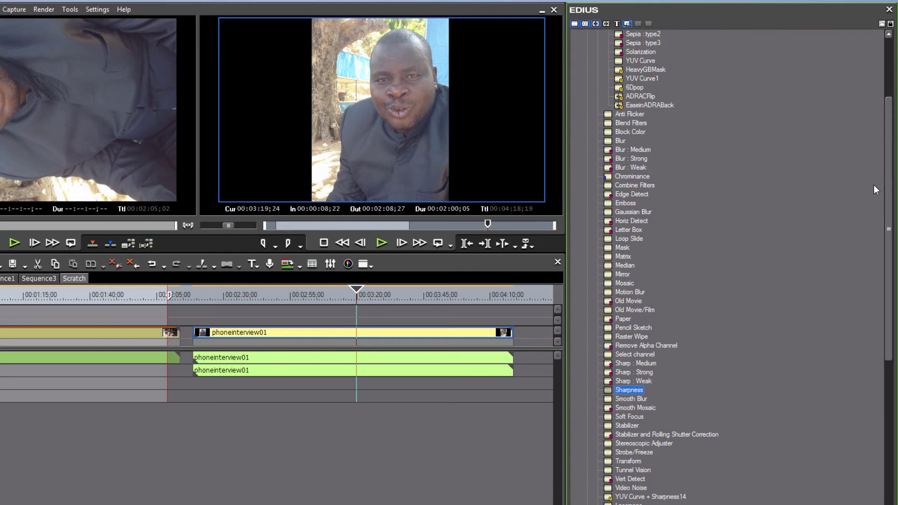
pyautogui.doubleClick(619, 62)
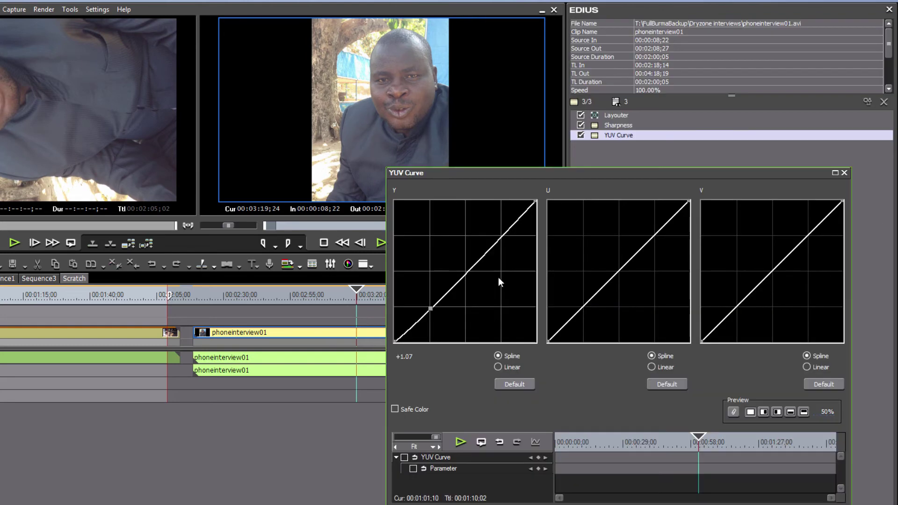
pyautogui.moveTo(538, 173); pyautogui.dragTo(533, 194)
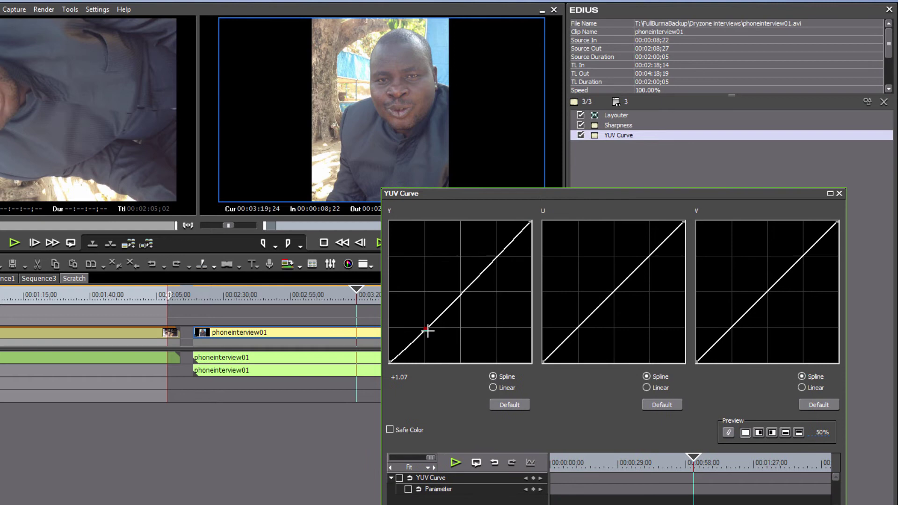
pyautogui.moveTo(426, 329); pyautogui.dragTo(427, 338)
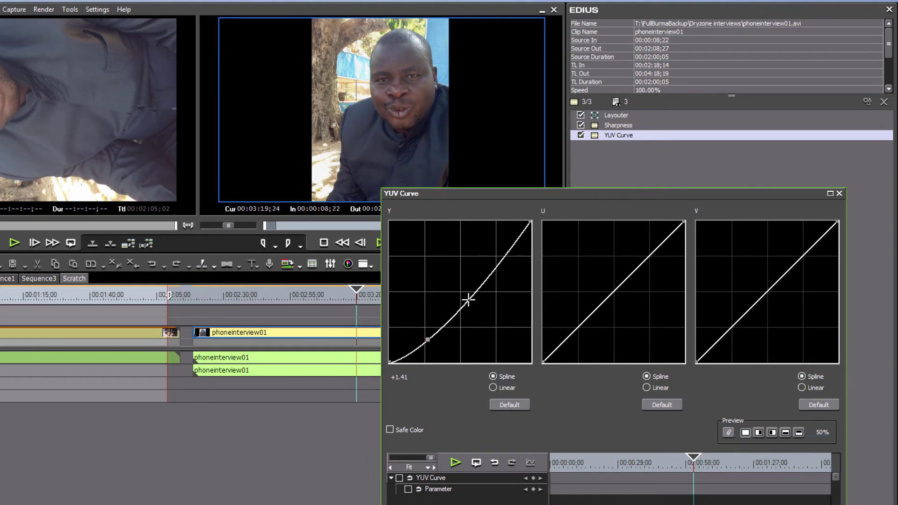
pyautogui.moveTo(468, 299); pyautogui.dragTo(470, 297)
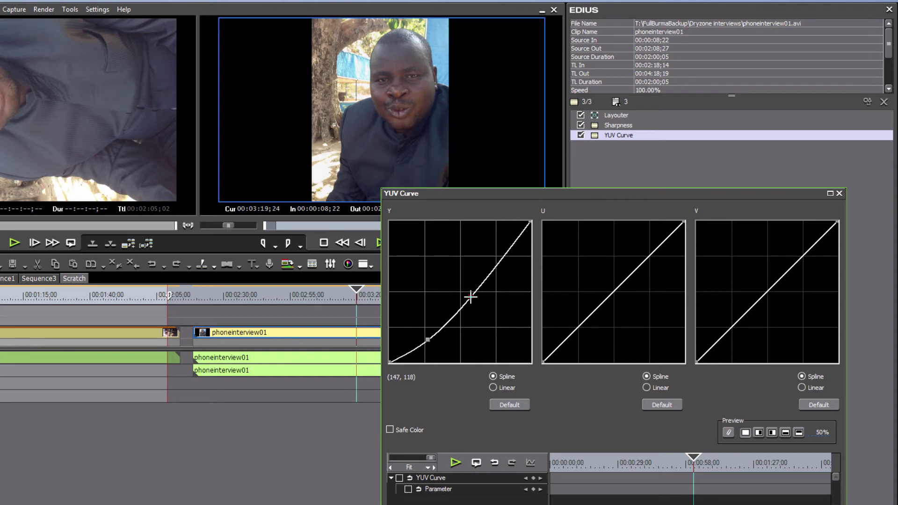
pyautogui.moveTo(511, 251); pyautogui.dragTo(508, 243)
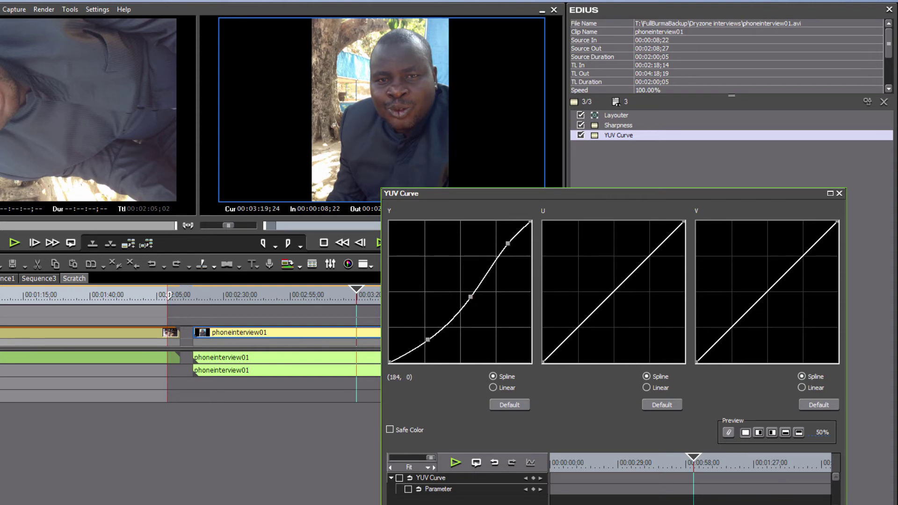
pyautogui.click(783, 504)
pyautogui.press('space')
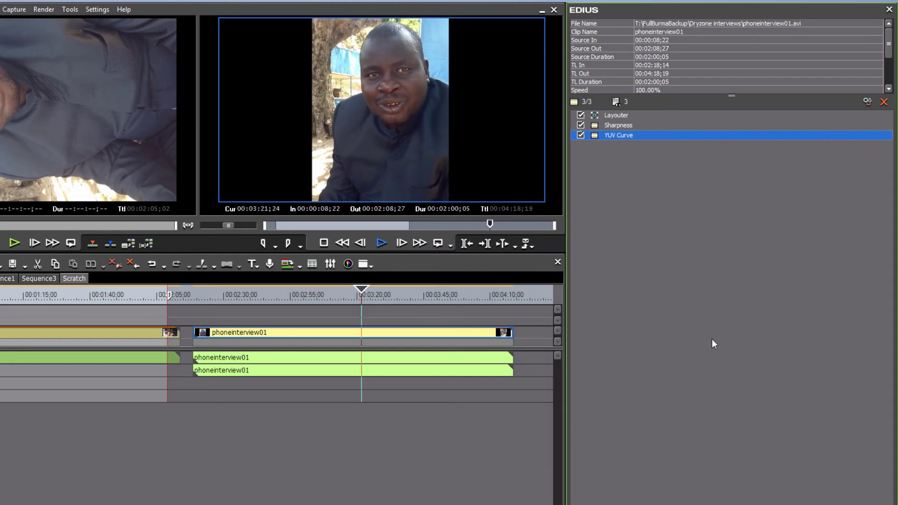
pyautogui.press('space')
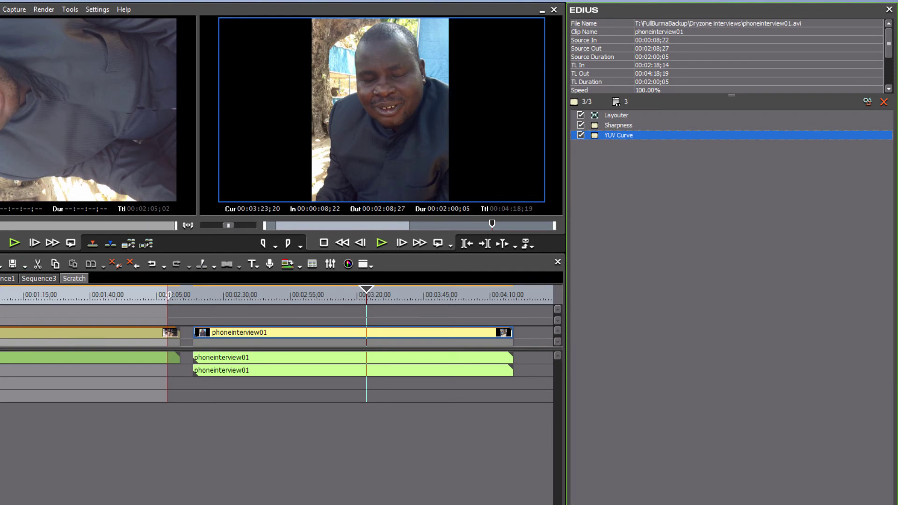
# - Switch from the Scratch sequence to the edited report and play its phone footage around 00:07:30 and the road shot around 00:06:09
pyautogui.click(32, 278)
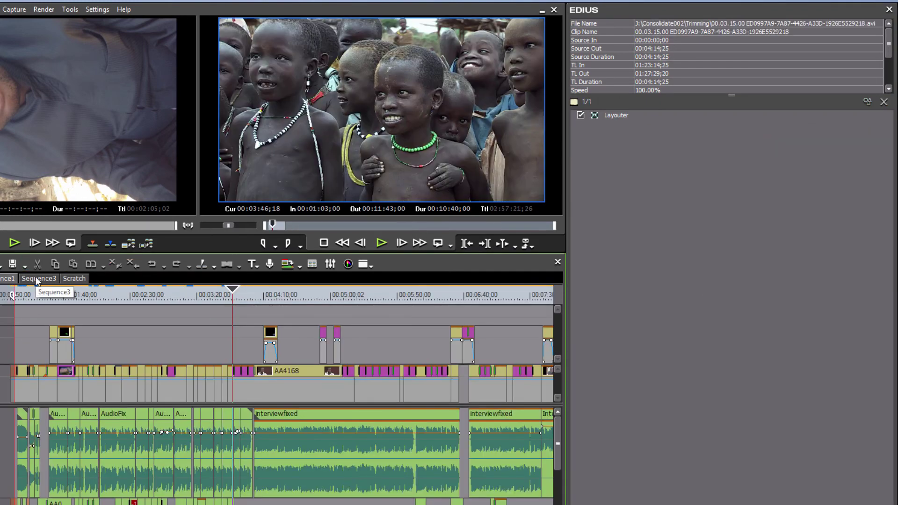
pyautogui.moveTo(292, 298); pyautogui.dragTo(459, 299)
pyautogui.press('space')
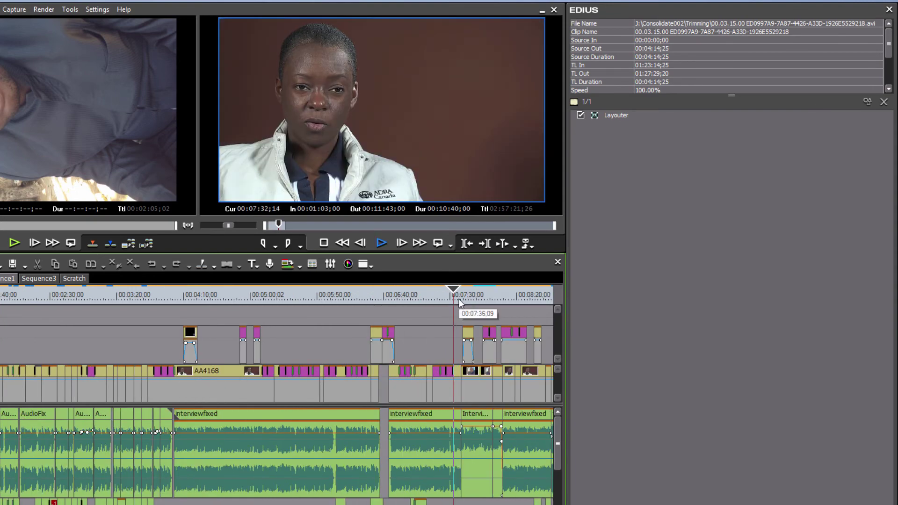
pyautogui.click(462, 294)
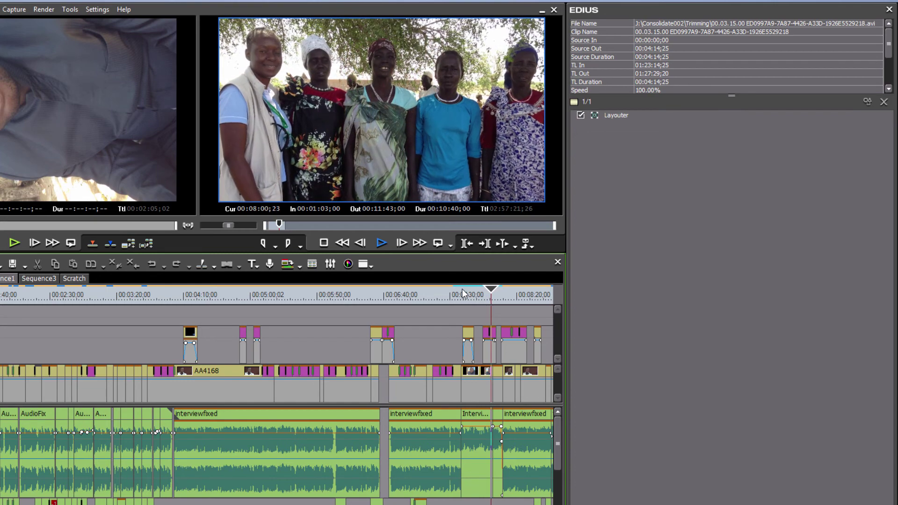
pyautogui.click(344, 299)
pyautogui.click(336, 300)
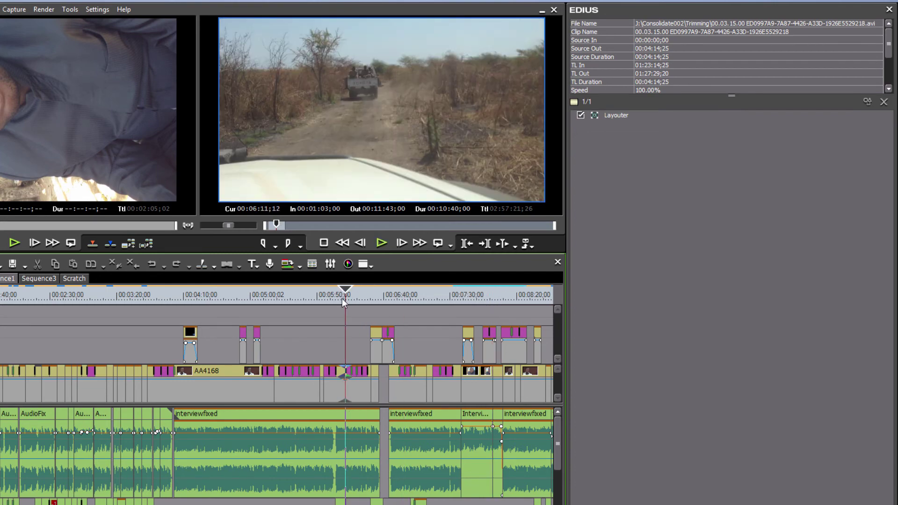
pyautogui.press('space')
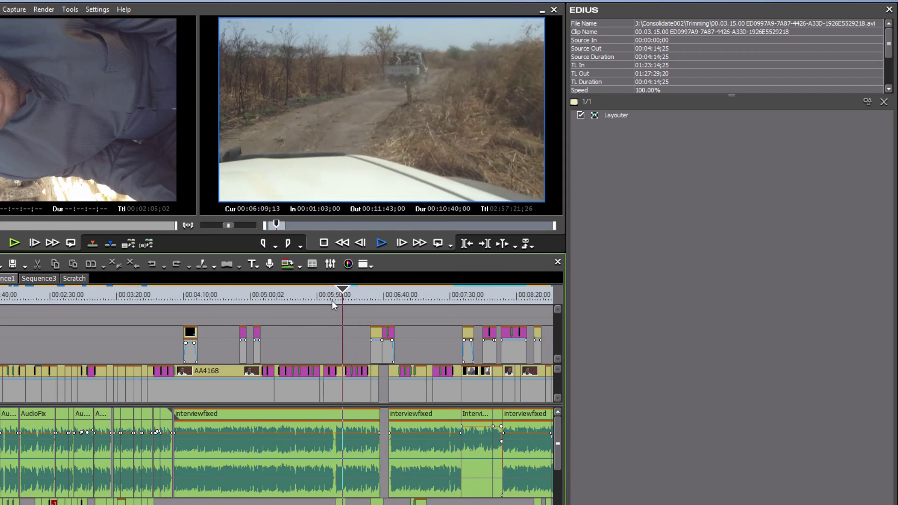
pyautogui.press('space')
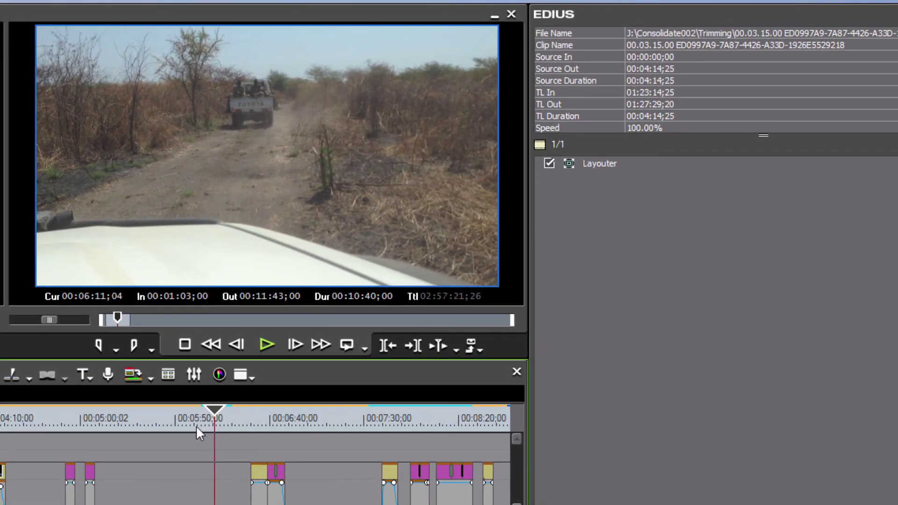
# - Locate the Stabilizer among the video filters and show which filters are applied to the Road02 clip at 00:06:11;12
pyautogui.click(549, 504)
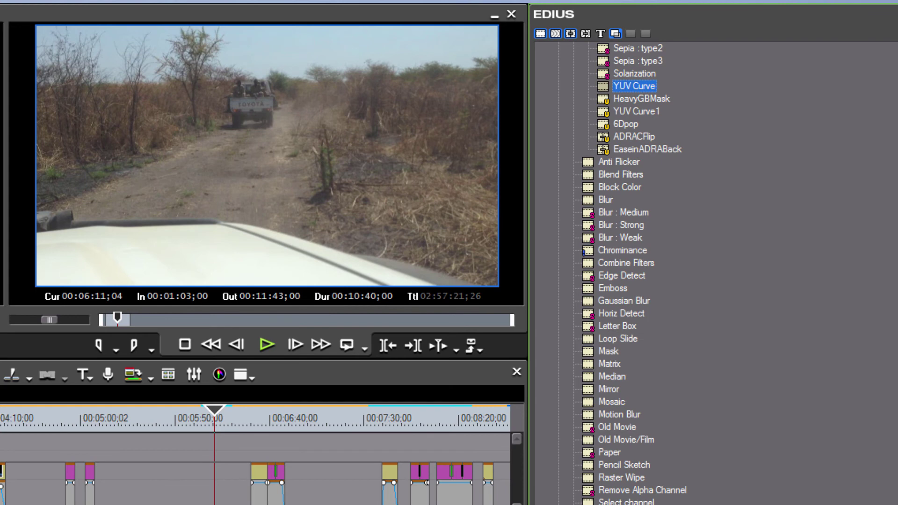
pyautogui.scroll(-6, 715, 273)
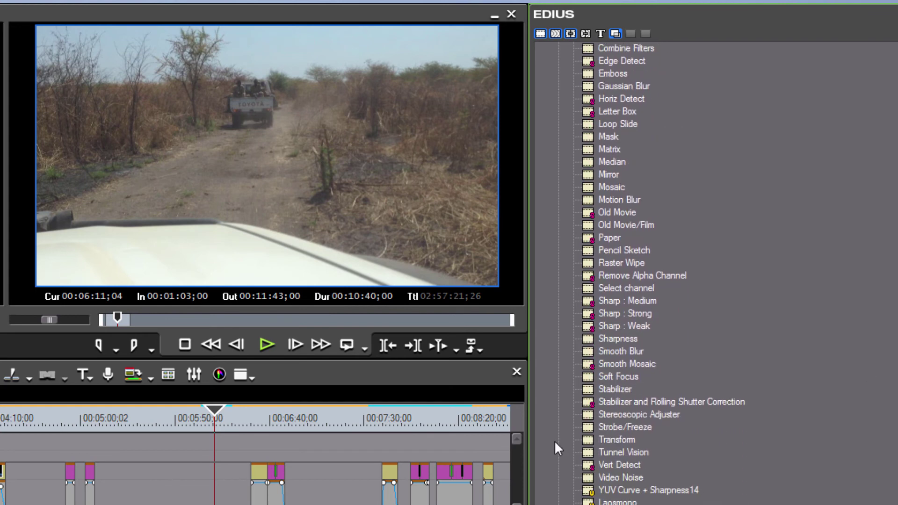
pyautogui.click(216, 416)
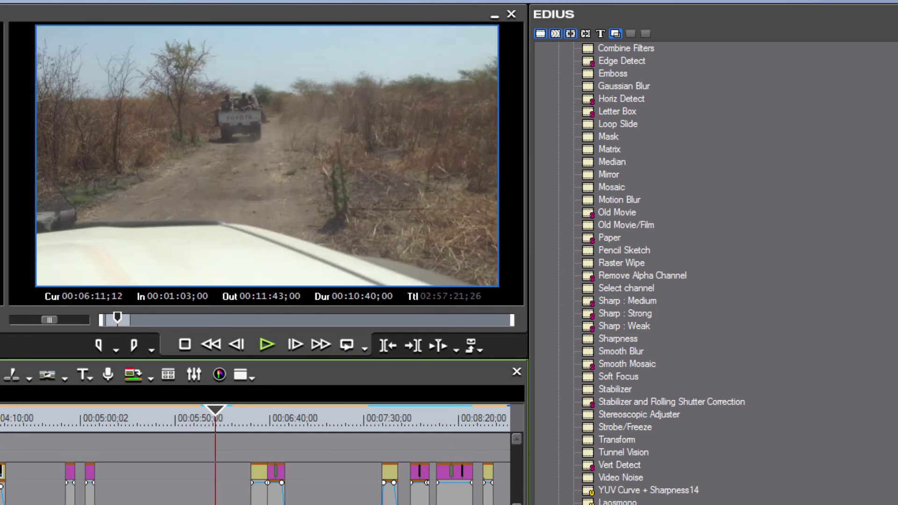
pyautogui.click(575, 504)
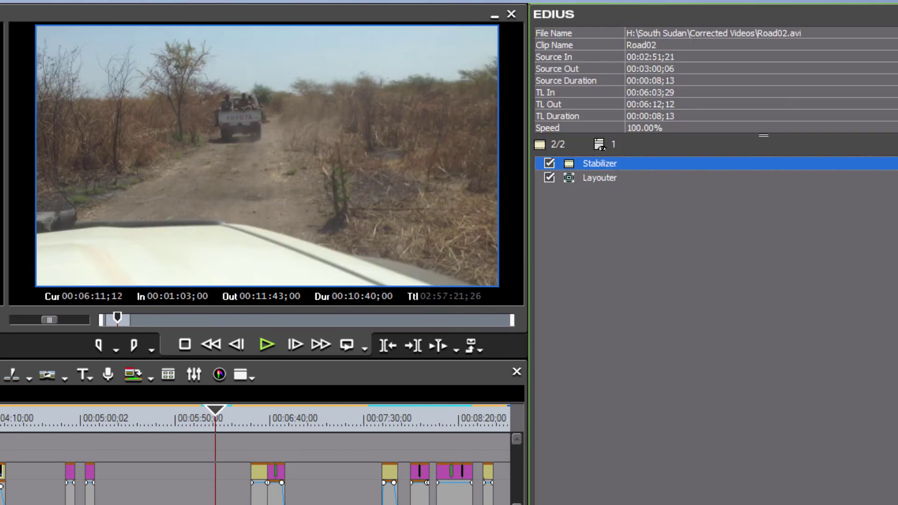
# - Compare playback of the Road02 shot with its Stabilizer filter switched off and switched back on
pyautogui.click(549, 164)
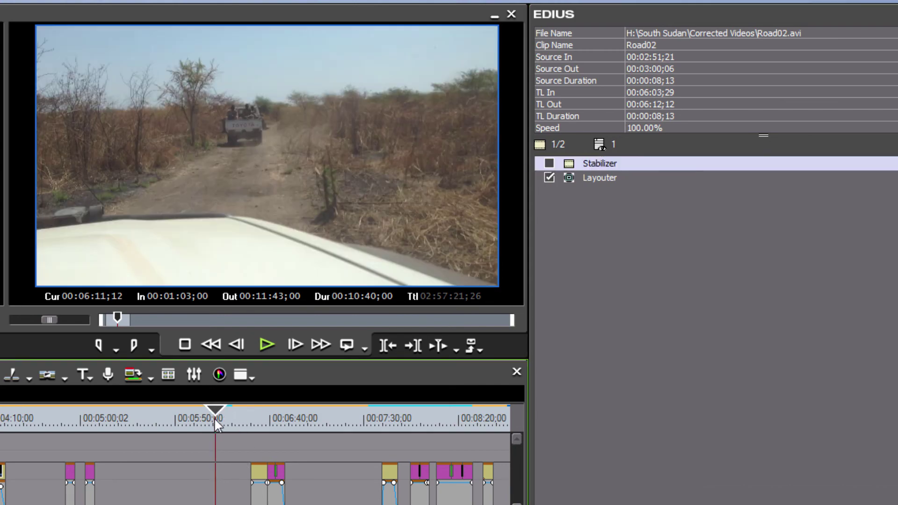
pyautogui.moveTo(216, 417); pyautogui.dragTo(207, 422)
pyautogui.press('space')
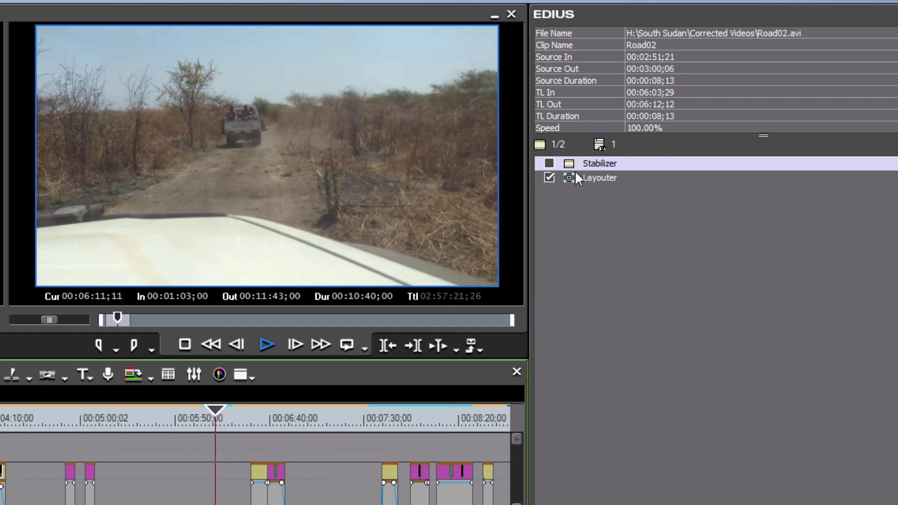
pyautogui.click(550, 163)
pyautogui.click(205, 420)
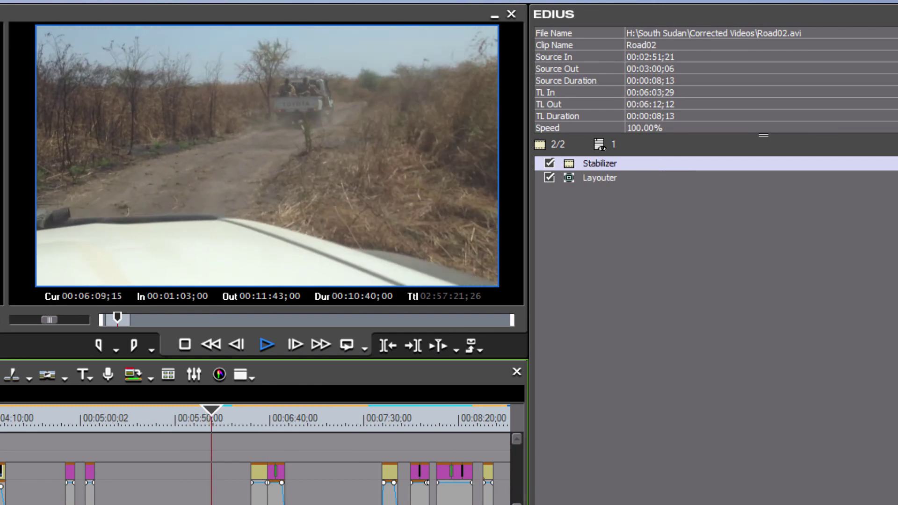
pyautogui.press('space')
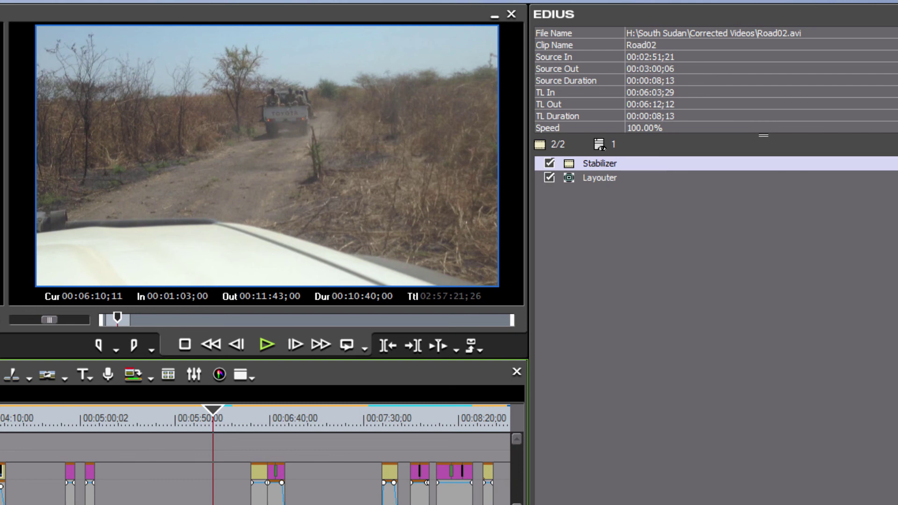
# - Add a YUV Curve filter to Road02, lower the shadows and raise the highlights of the Y curve, and play the shot from about 00:06:05
pyautogui.hotkey('ctrl', '+')
pyautogui.hotkey('ctrl', '+')
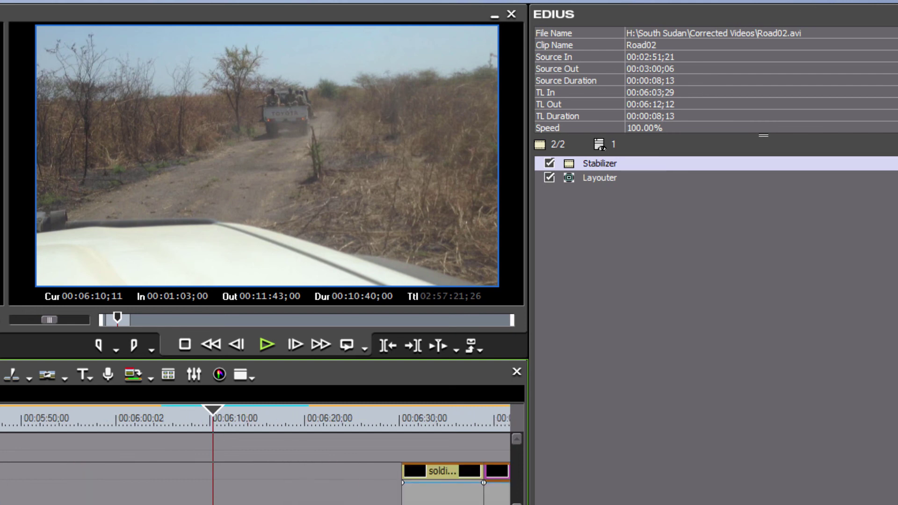
pyautogui.click(552, 504)
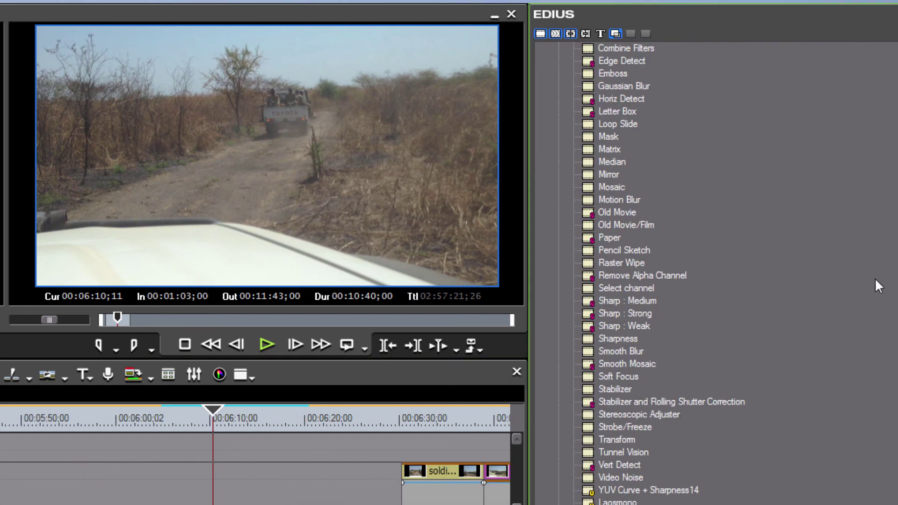
pyautogui.press('h')
pyautogui.doubleClick(612, 192)
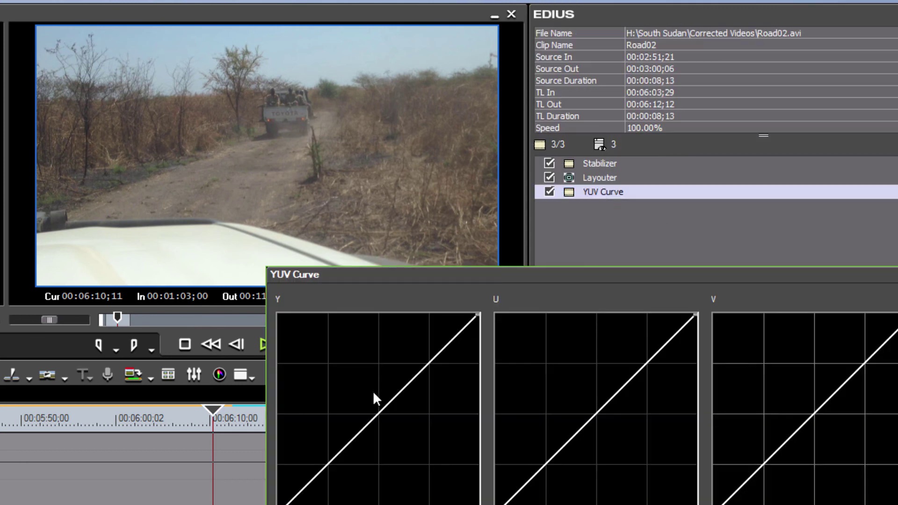
pyautogui.moveTo(379, 414); pyautogui.dragTo(331, 464)
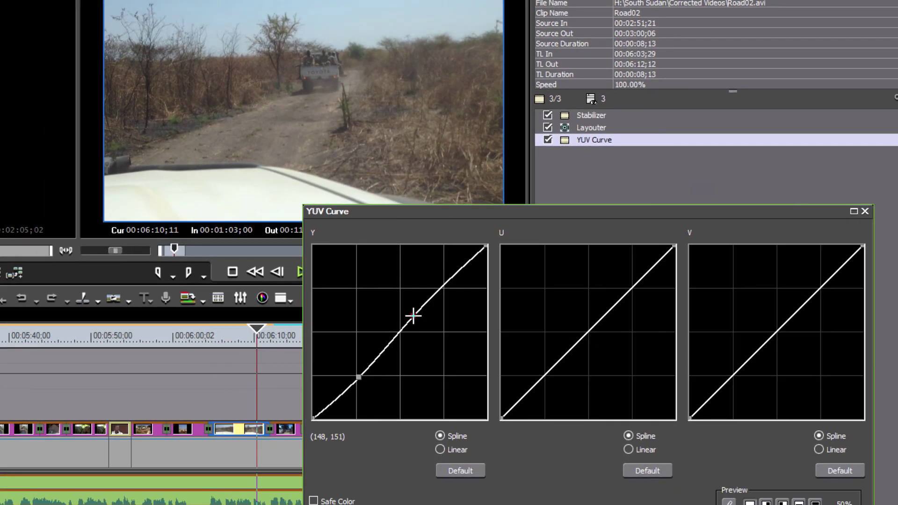
pyautogui.moveTo(401, 377); pyautogui.dragTo(402, 371)
pyautogui.moveTo(467, 249); pyautogui.dragTo(470, 258)
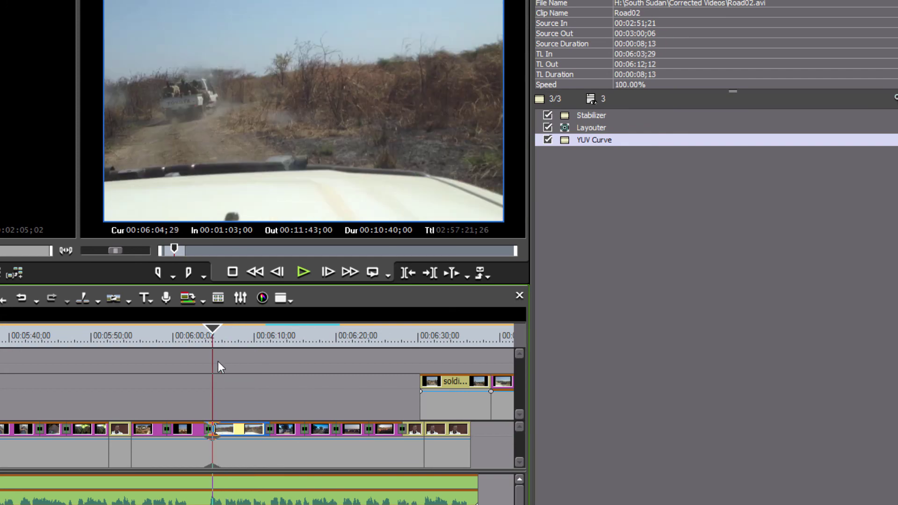
pyautogui.press('space')
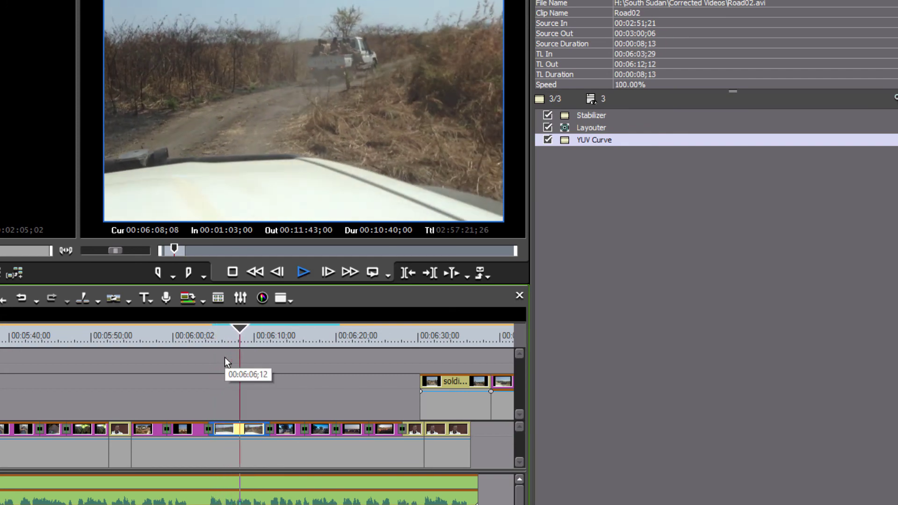
pyautogui.press('space')
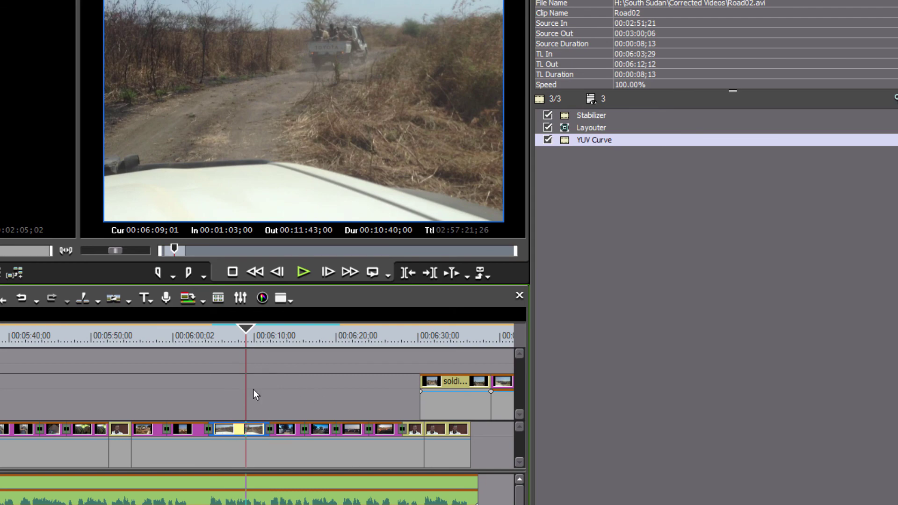
# - Play the upright soldiers clip from about 00:06:30 and return the playhead to 00:06:33;07 within it
pyautogui.moveTo(162, 343); pyautogui.dragTo(422, 332)
pyautogui.press('space')
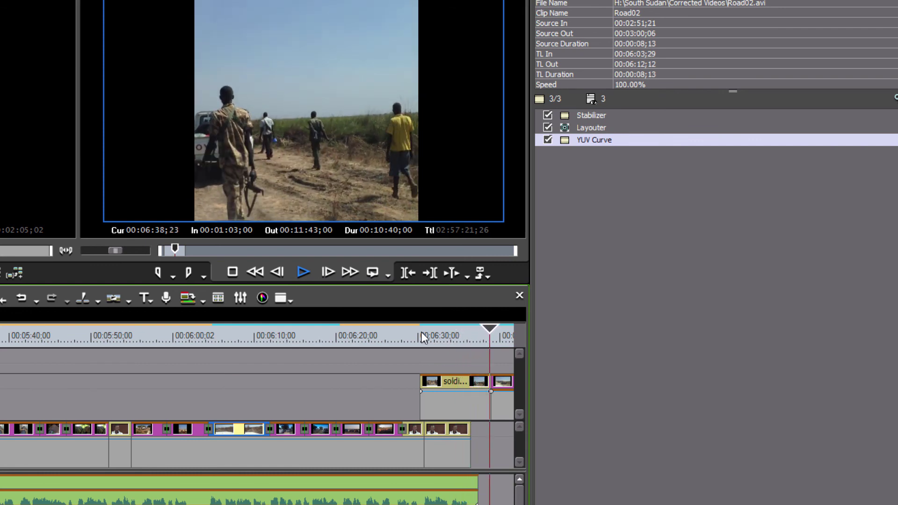
pyautogui.press('space')
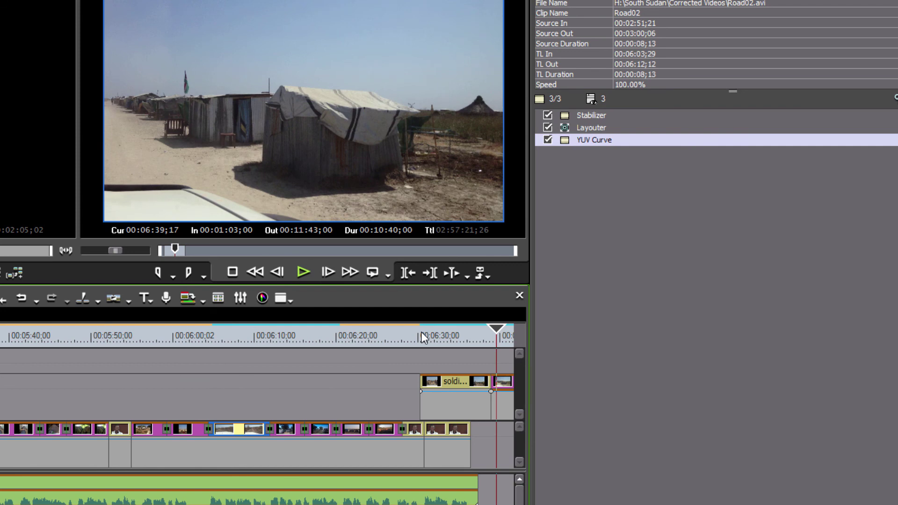
pyautogui.click(445, 333)
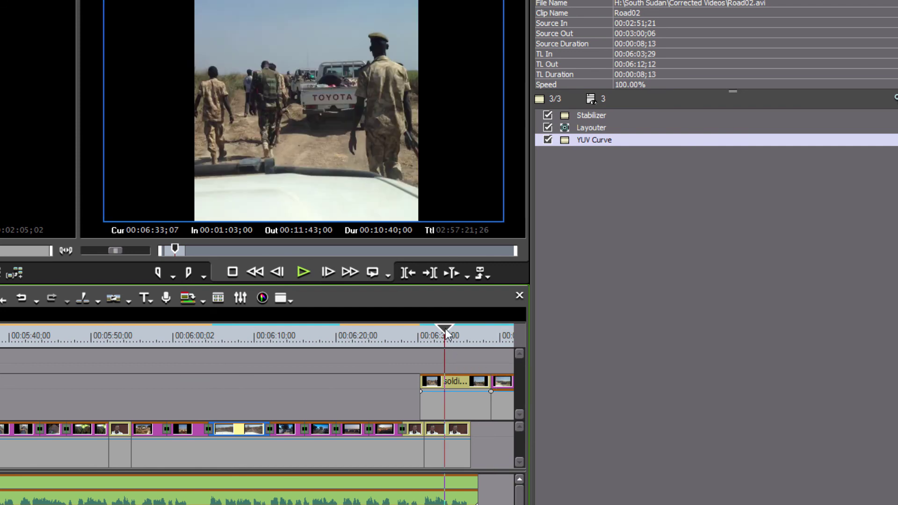